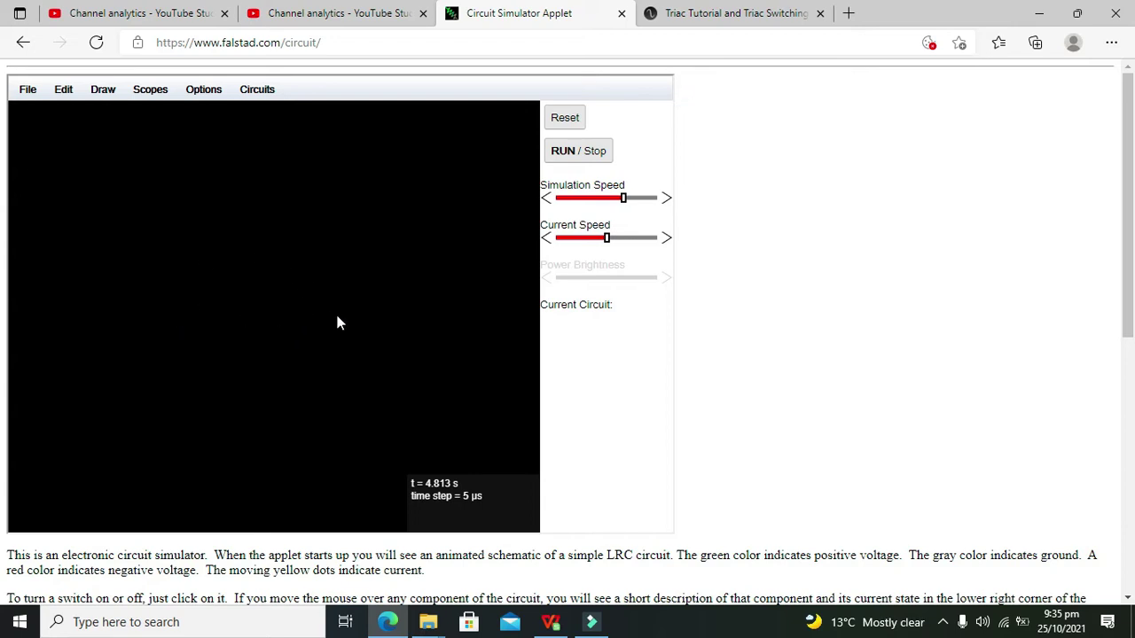
# Place a one-terminal voltage source on the left of the canvas
pyautogui.click(104, 93)
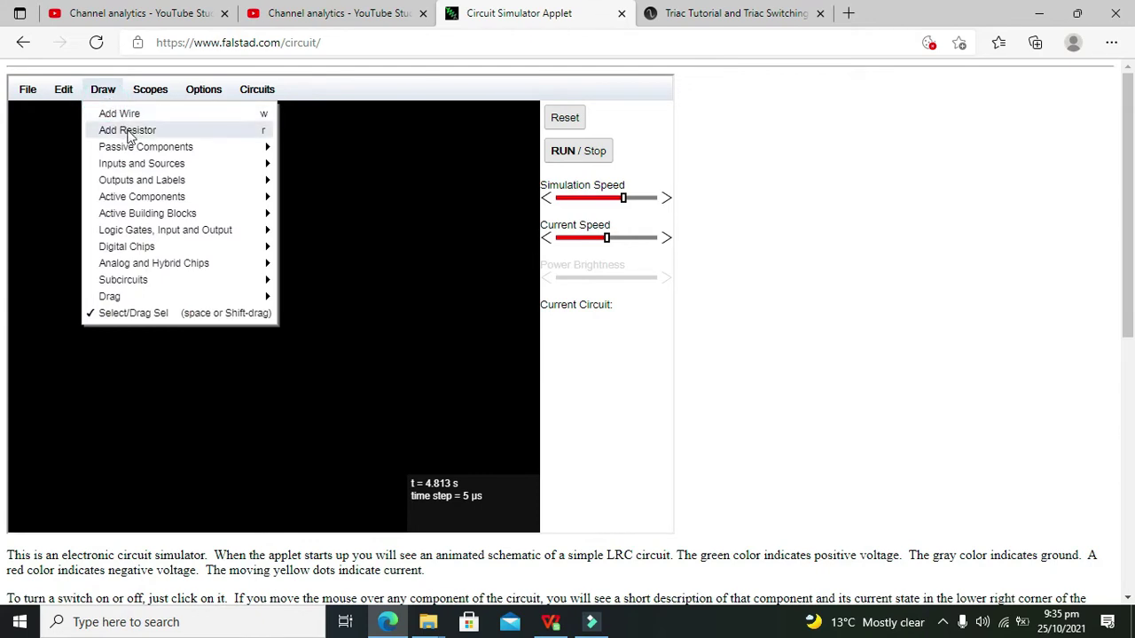
pyautogui.moveTo(147, 165)
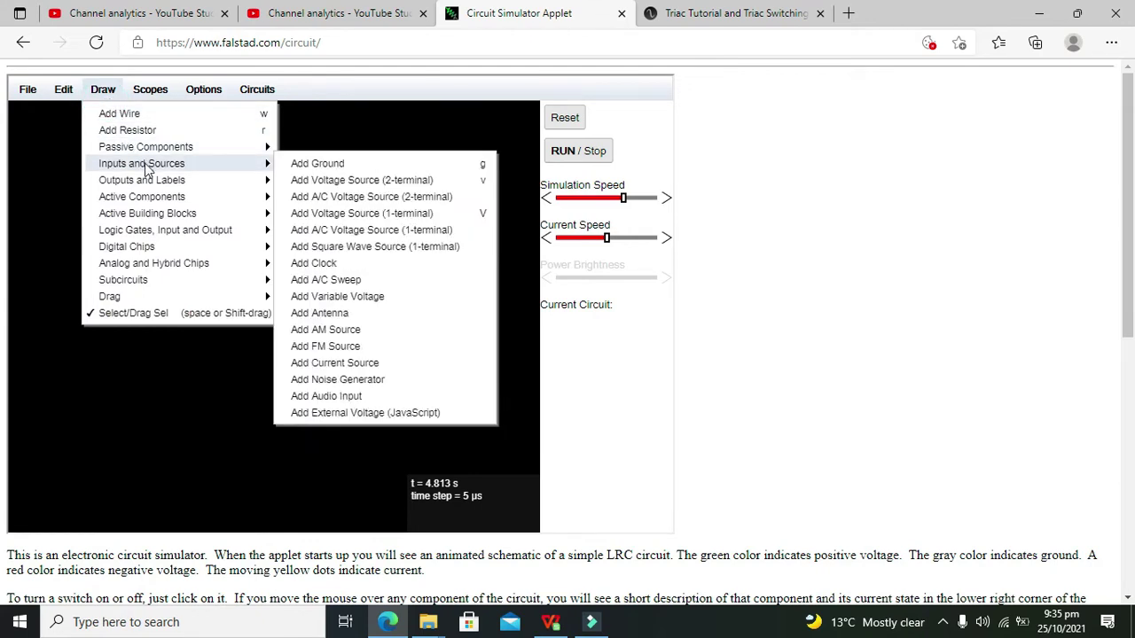
pyautogui.click(353, 216)
pyautogui.moveTo(88, 237); pyautogui.dragTo(88, 264)
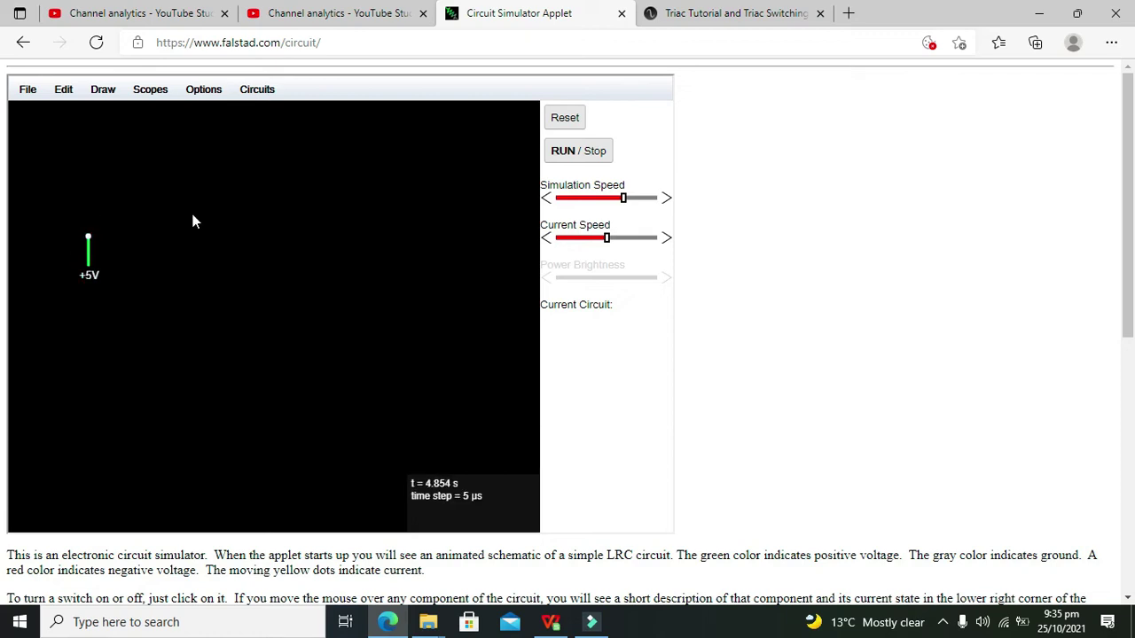
# Change the source's waveform to A/C, giving a 5 V, 40 Hz supply
pyautogui.doubleClick(88, 257)
pyautogui.click(337, 305)
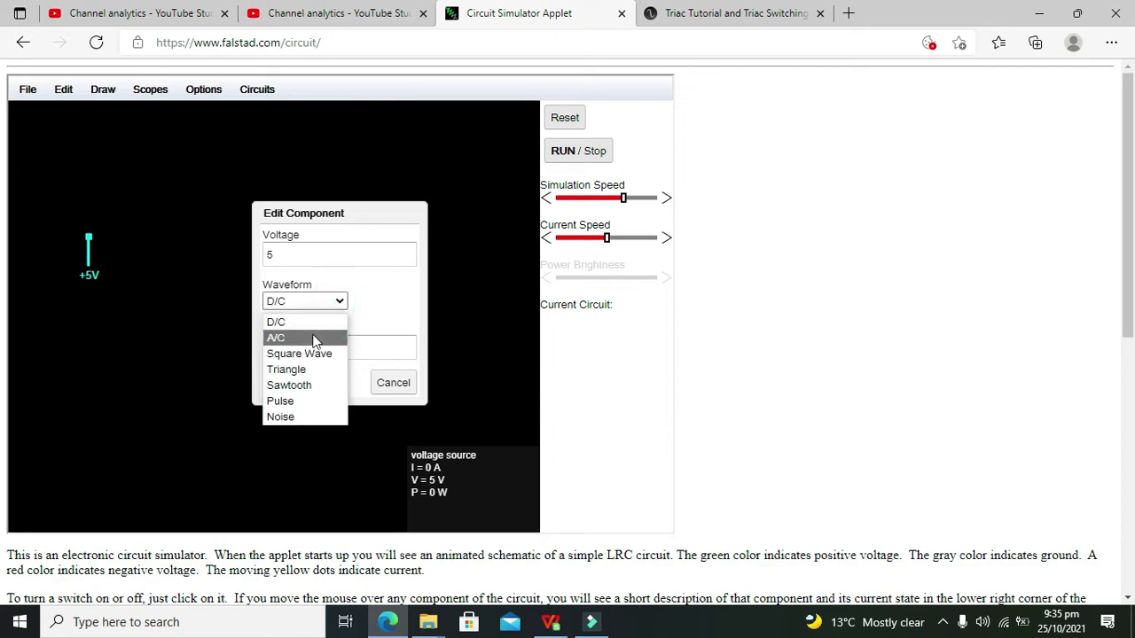
pyautogui.click(315, 338)
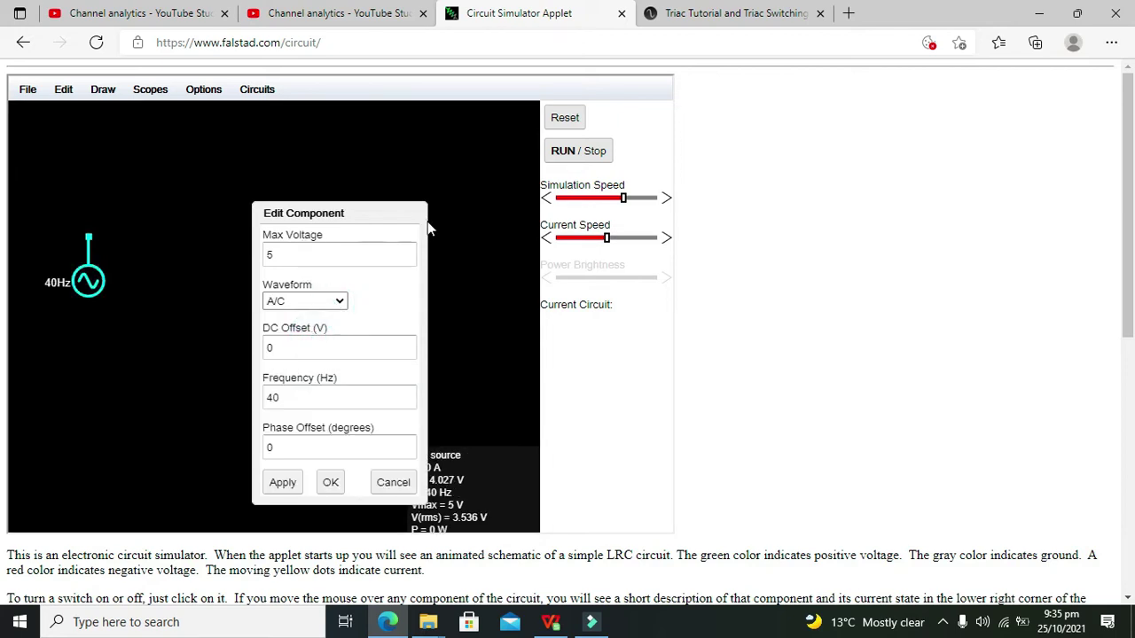
pyautogui.click(384, 486)
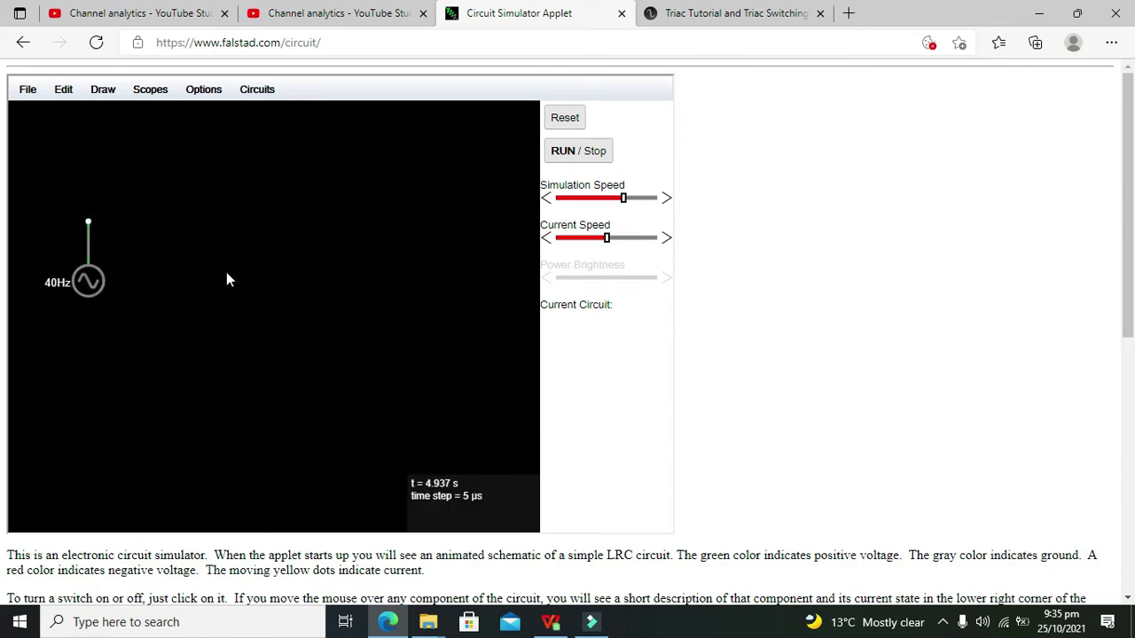
# Pause the simulation, turn the source lead right, and place a TRIAC level with it
pyautogui.click(581, 168)
pyautogui.moveTo(89, 223); pyautogui.dragTo(153, 278)
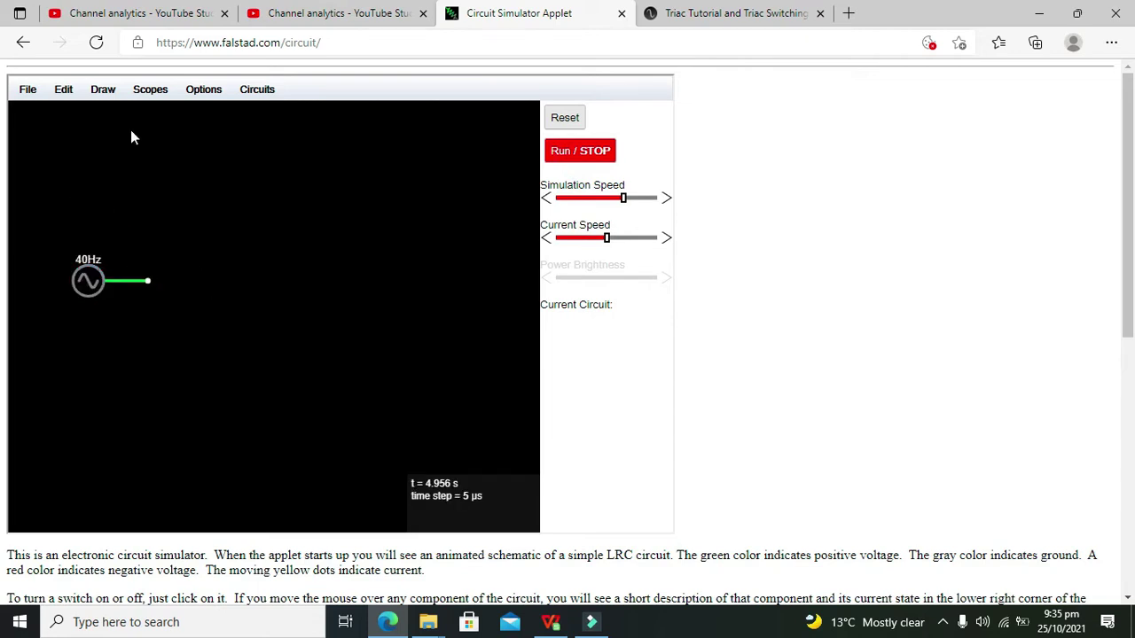
pyautogui.click(108, 92)
pyautogui.moveTo(248, 146)
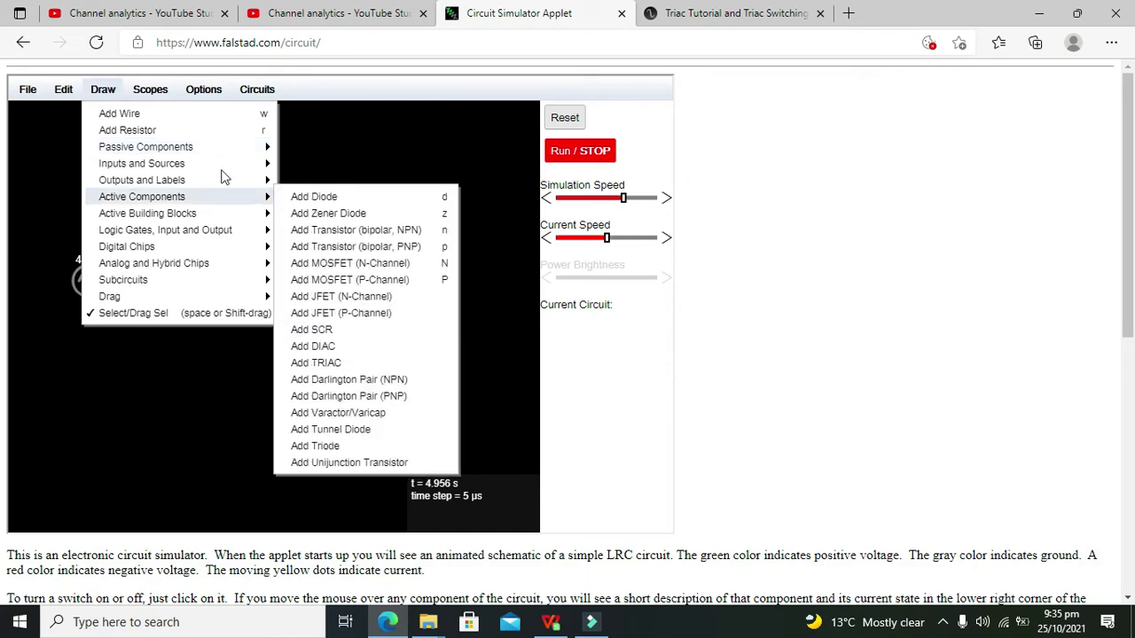
pyautogui.moveTo(211, 180)
pyautogui.click(330, 363)
pyautogui.click(191, 281)
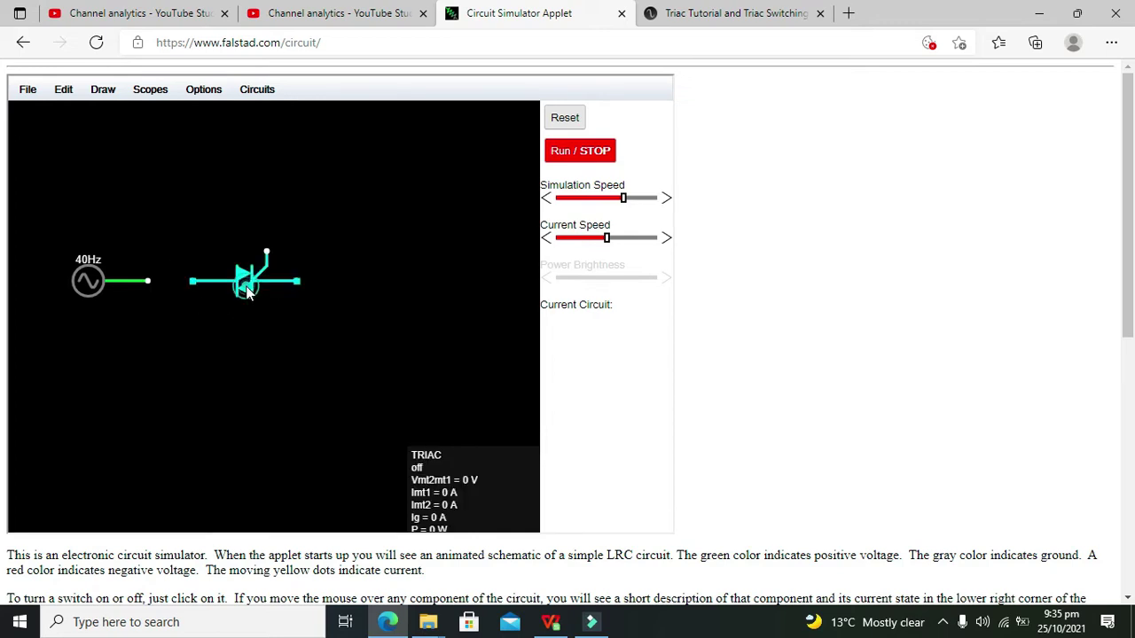
pyautogui.moveTo(192, 281); pyautogui.dragTo(148, 281)
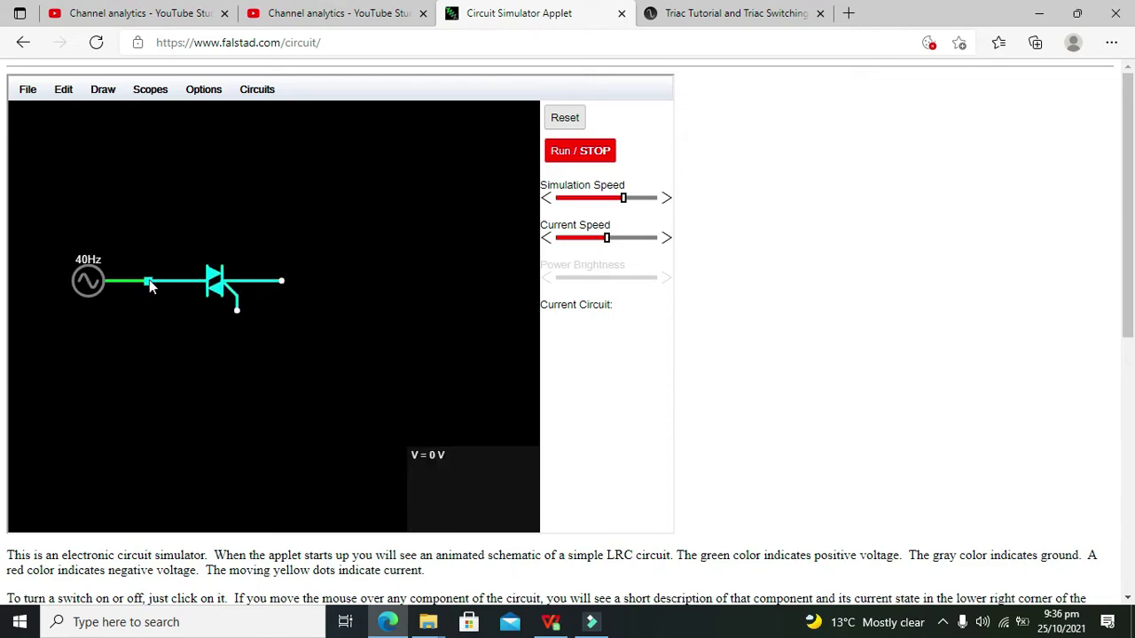
# Join the TRIAC to the source lead and add a 50-ohm resistor below its right end
pyautogui.click(171, 320)
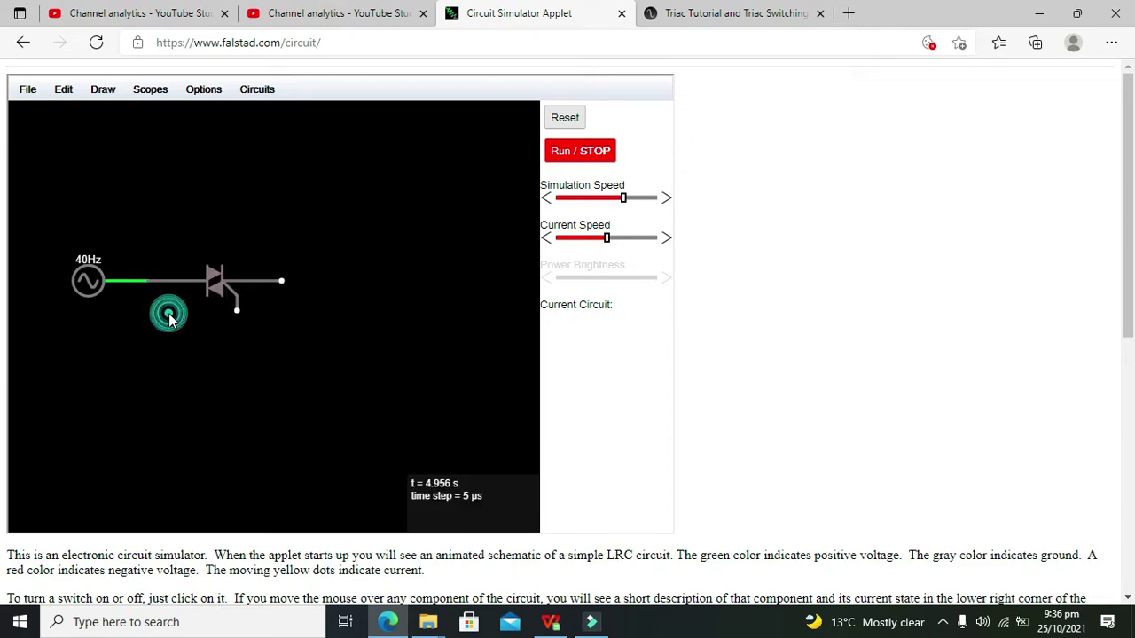
pyautogui.click(101, 89)
pyautogui.click(132, 127)
pyautogui.moveTo(311, 311); pyautogui.dragTo(311, 384)
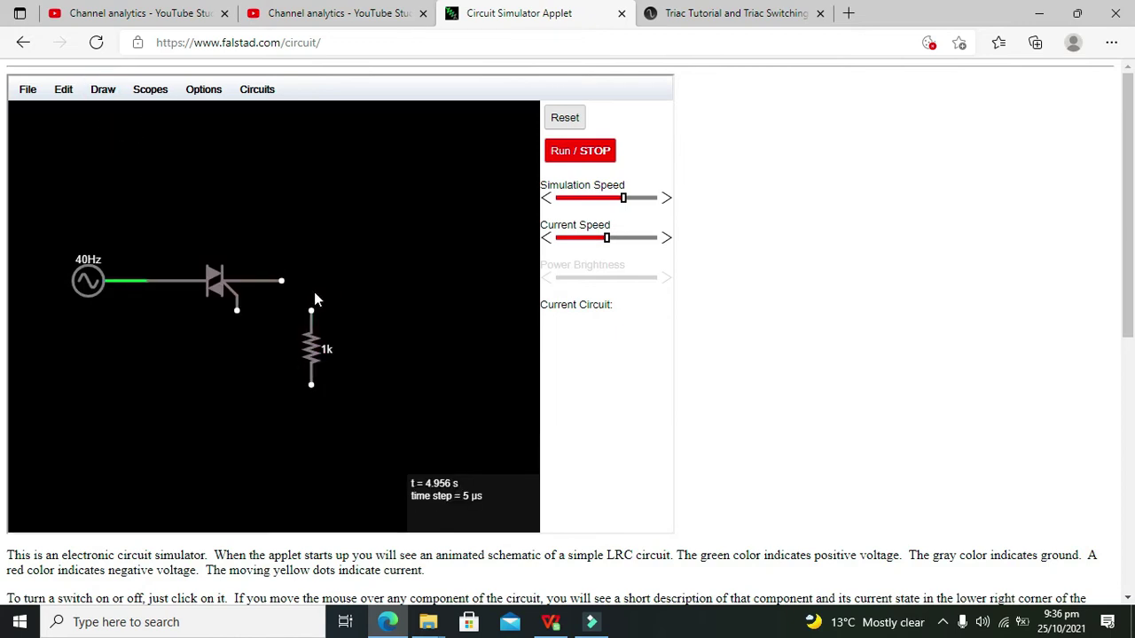
pyautogui.doubleClick(311, 356)
pyautogui.click(300, 301)
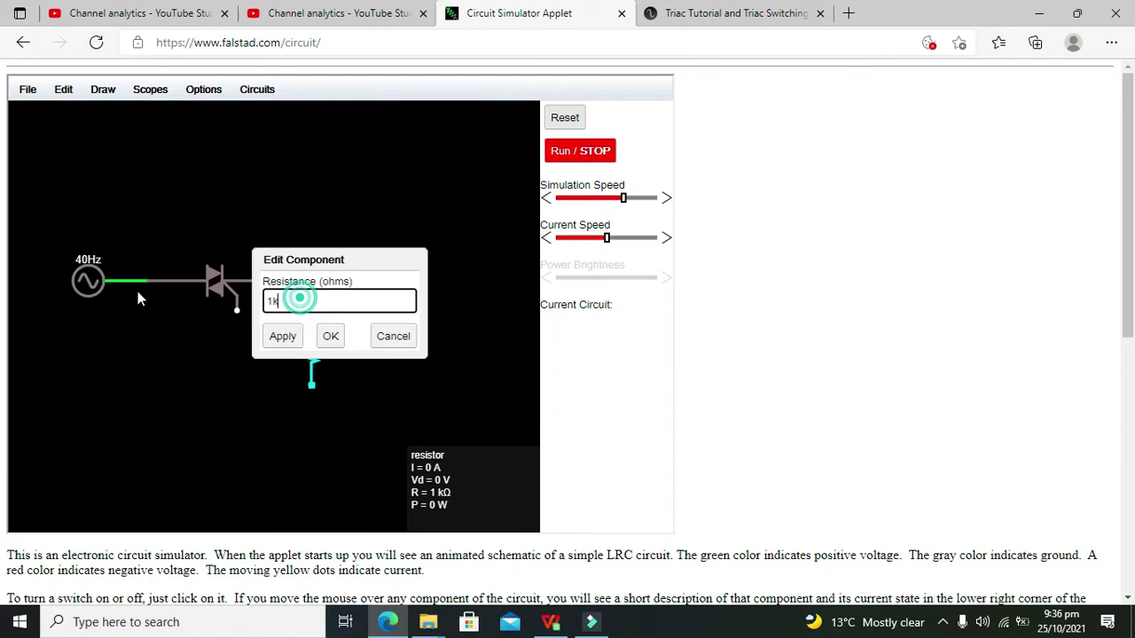
pyautogui.write('50')
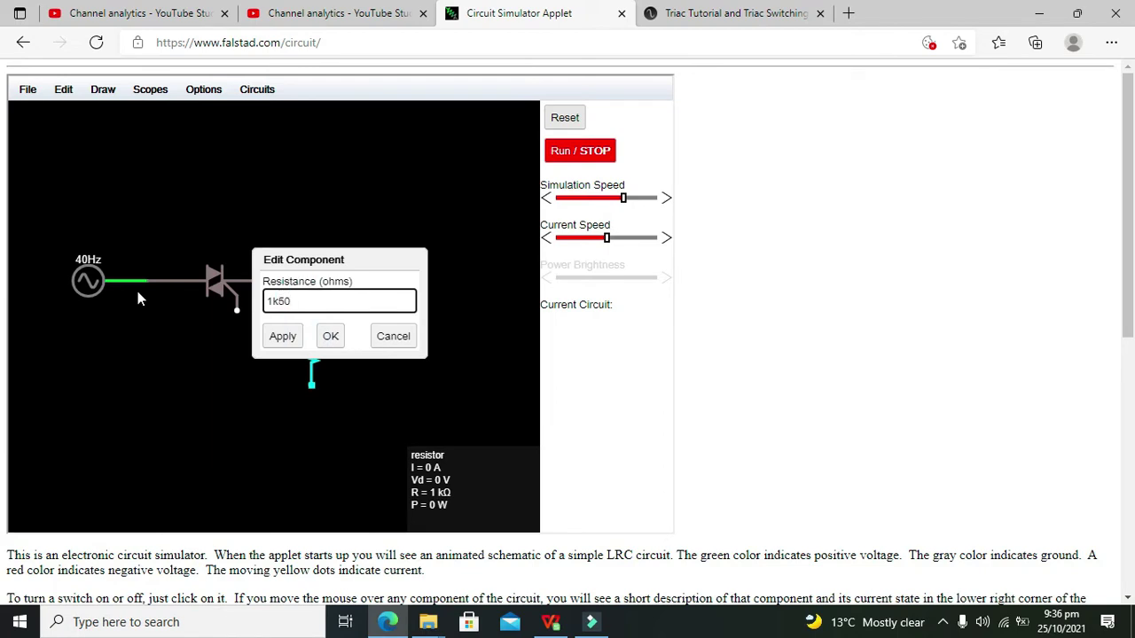
pyautogui.press('BackSpace')
pyautogui.press('BackSpace')
pyautogui.click(326, 342)
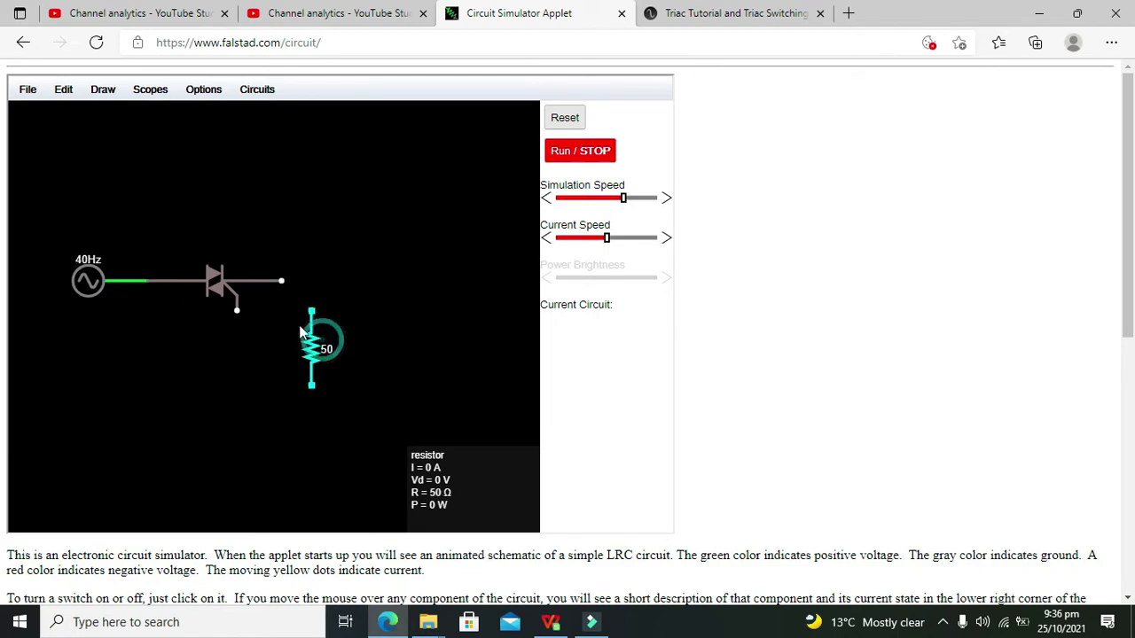
# Wire the resistor's top up to the TRIAC
pyautogui.click(104, 89)
pyautogui.click(121, 112)
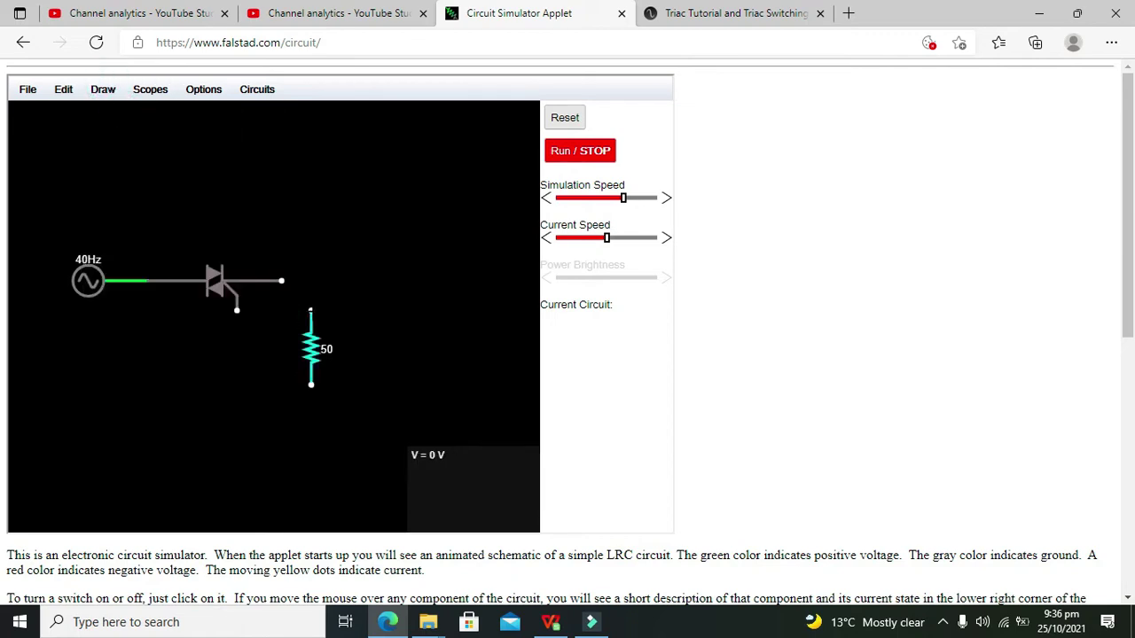
pyautogui.moveTo(310, 312); pyautogui.dragTo(310, 280)
# Attach a voltmeter probe to the TRIAC–resistor junction
pyautogui.rightClick(209, 135)
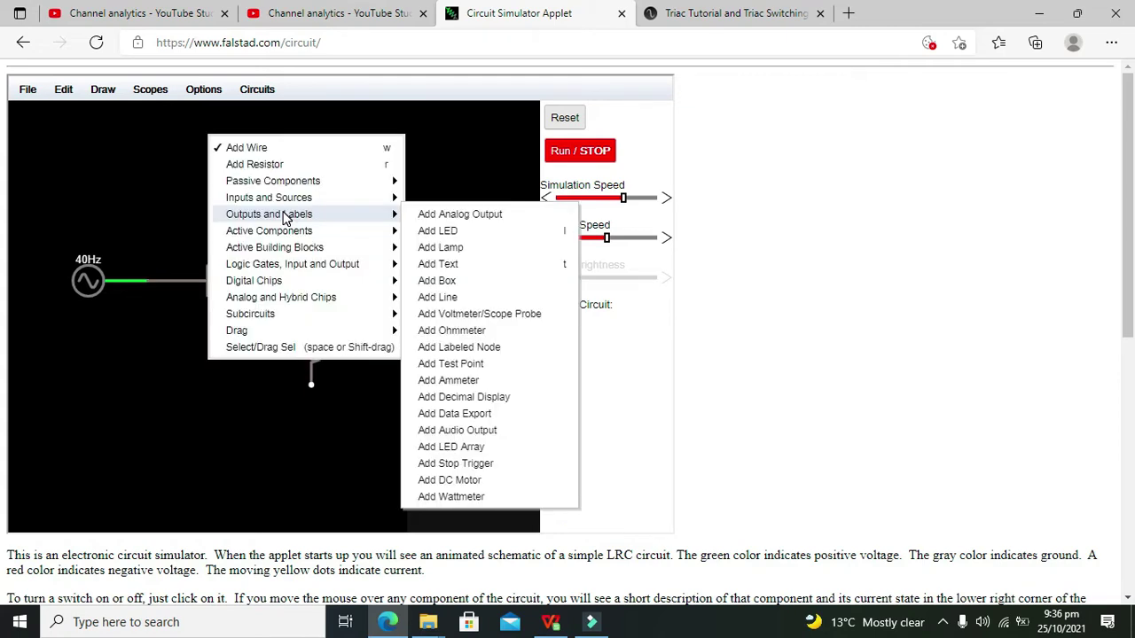
pyautogui.moveTo(220, 194)
pyautogui.click(162, 168)
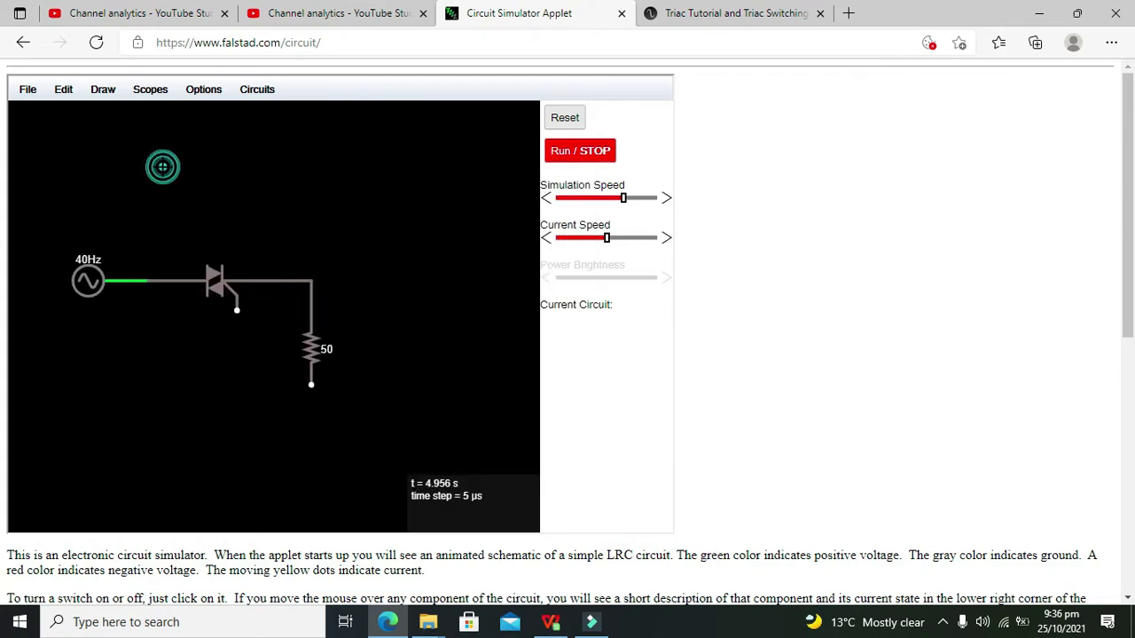
pyautogui.click(103, 89)
pyautogui.moveTo(155, 165)
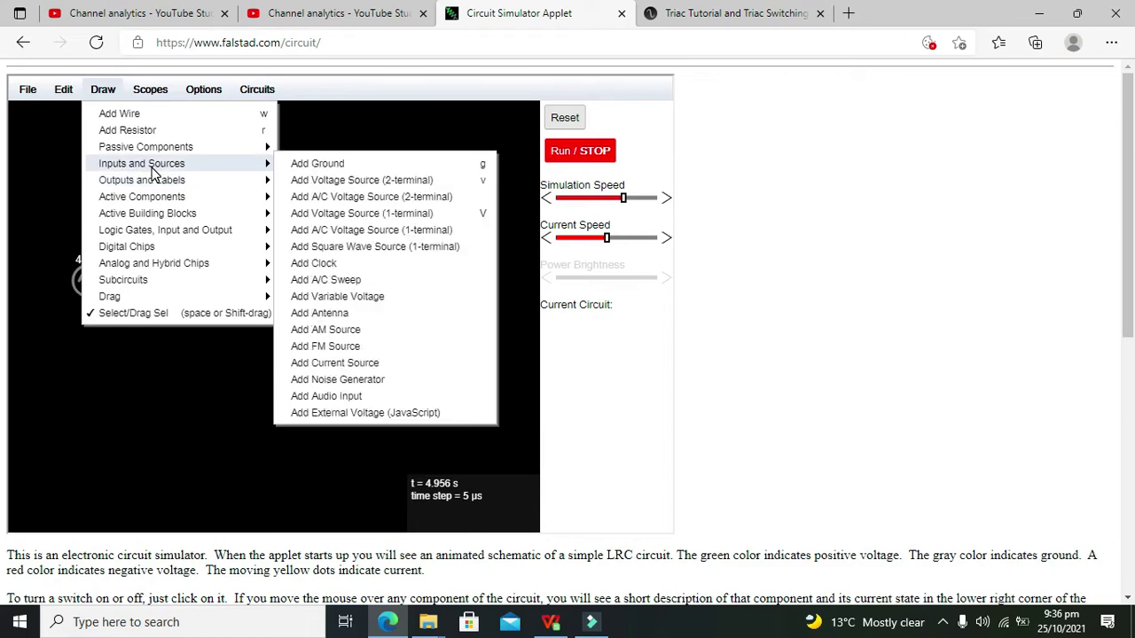
pyautogui.moveTo(259, 180)
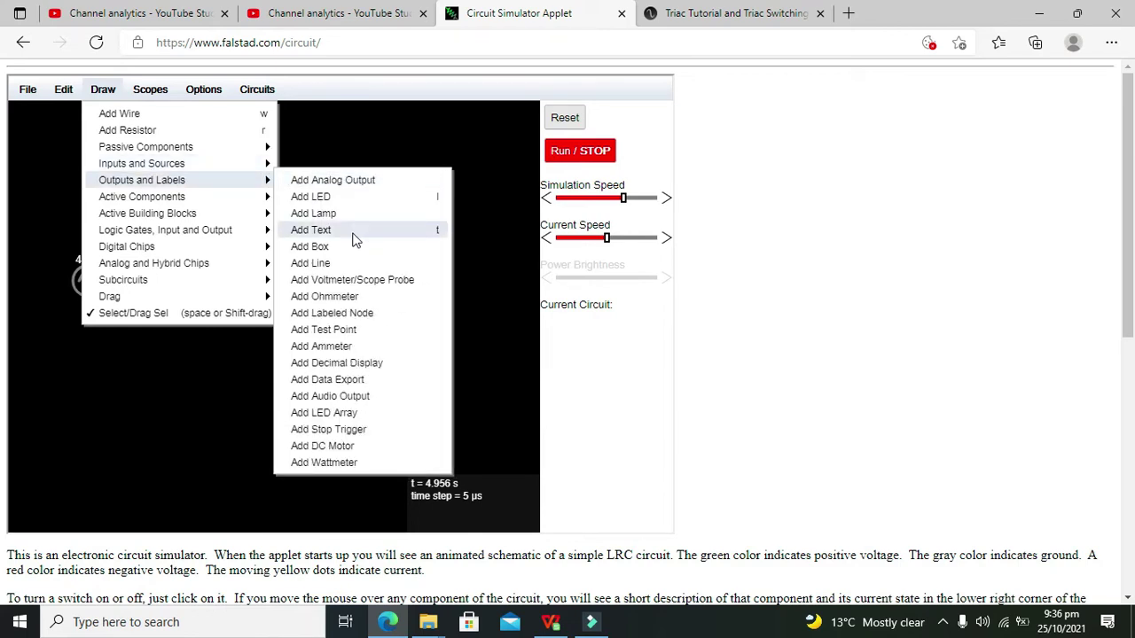
pyautogui.click(352, 280)
pyautogui.moveTo(326, 281); pyautogui.dragTo(399, 282)
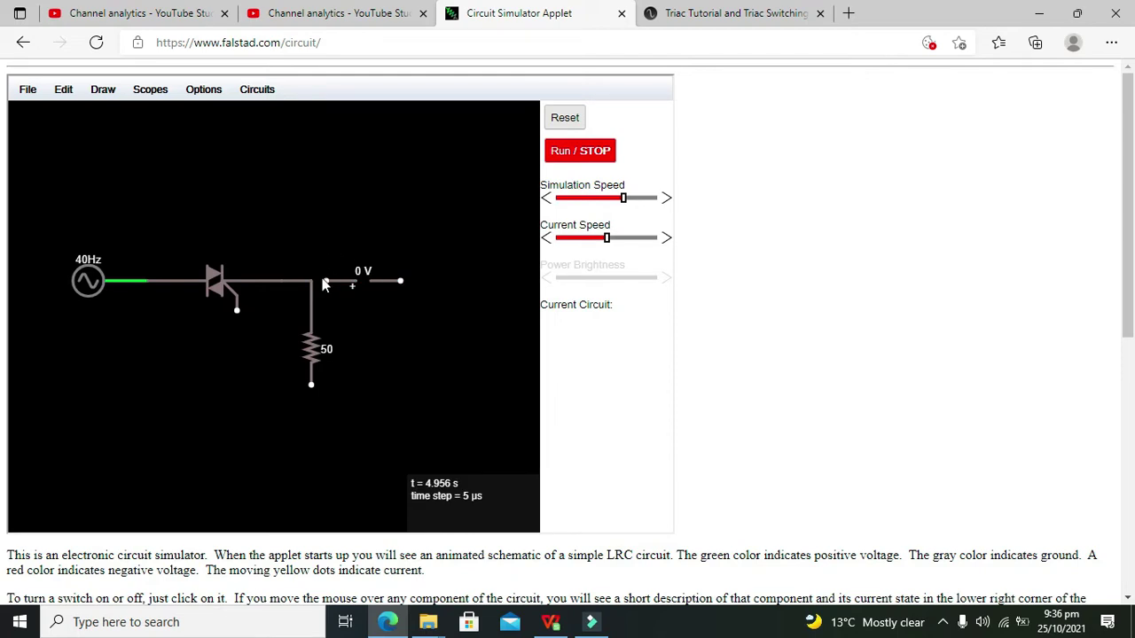
pyautogui.moveTo(328, 284); pyautogui.dragTo(313, 281)
pyautogui.click(360, 316)
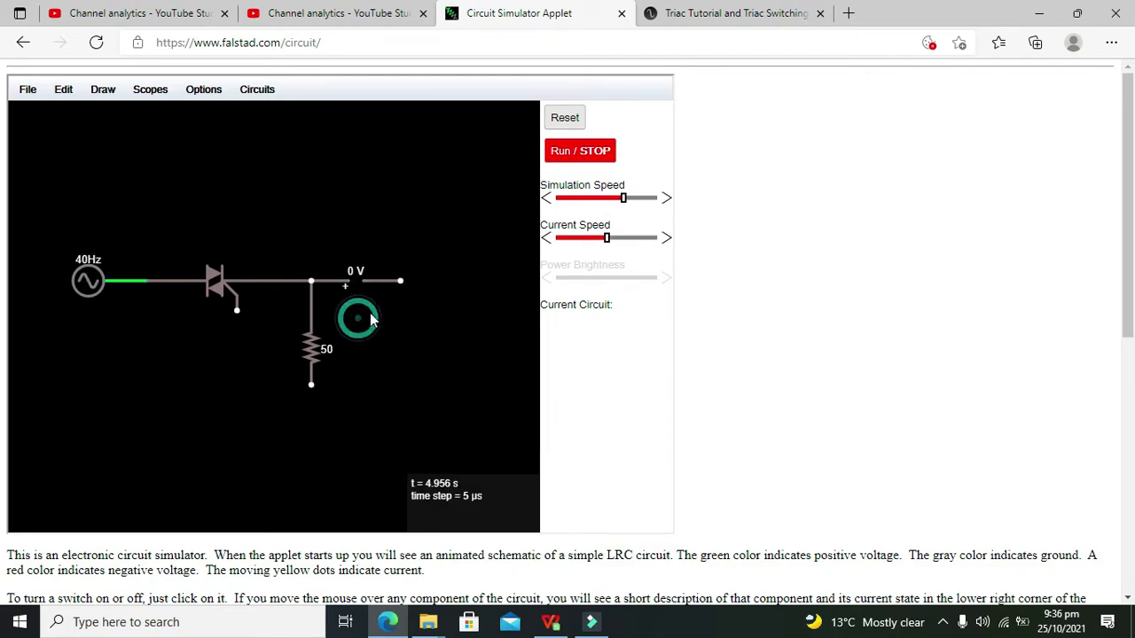
# Add a ground under the bottom of the 50-ohm resistor
pyautogui.click(103, 90)
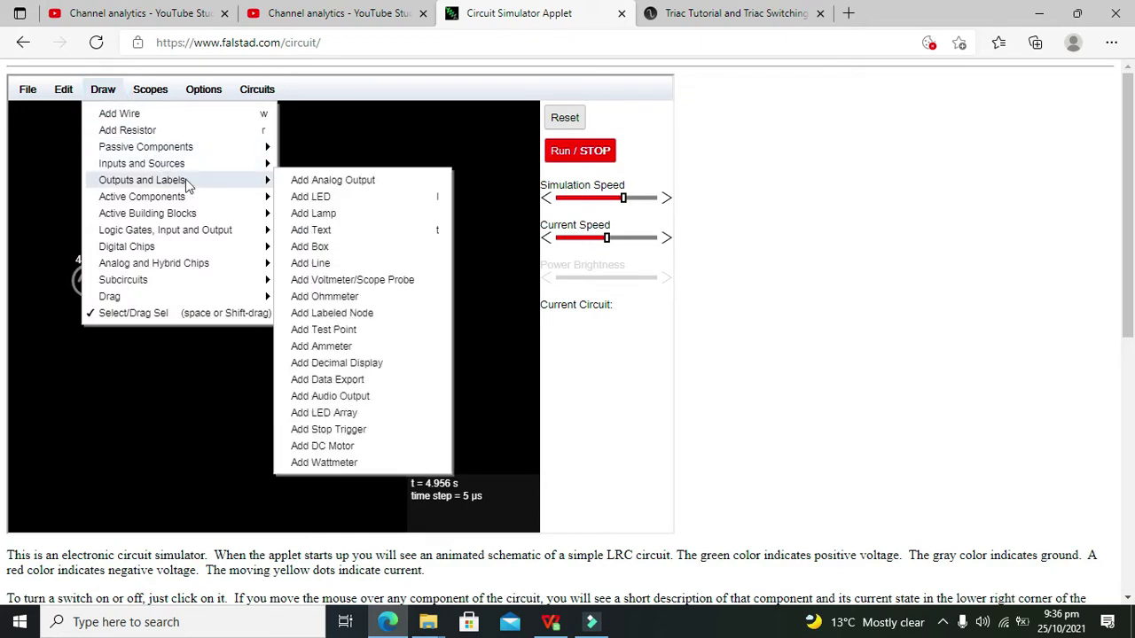
pyautogui.moveTo(200, 196)
pyautogui.moveTo(169, 165)
pyautogui.click(330, 166)
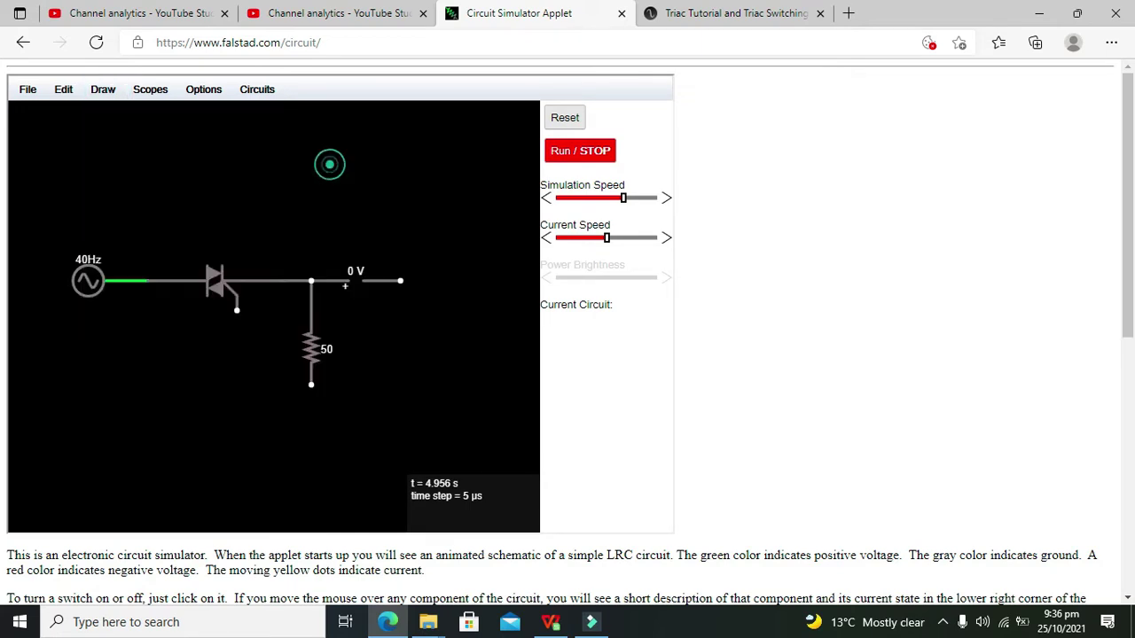
pyautogui.moveTo(311, 383); pyautogui.dragTo(311, 432)
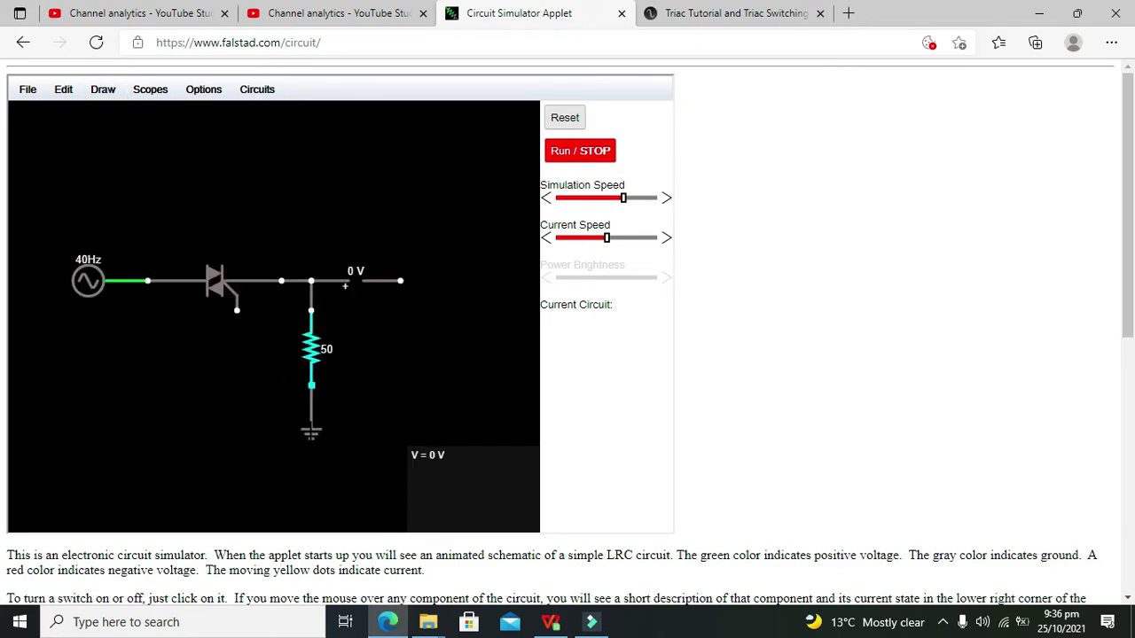
pyautogui.click(256, 401)
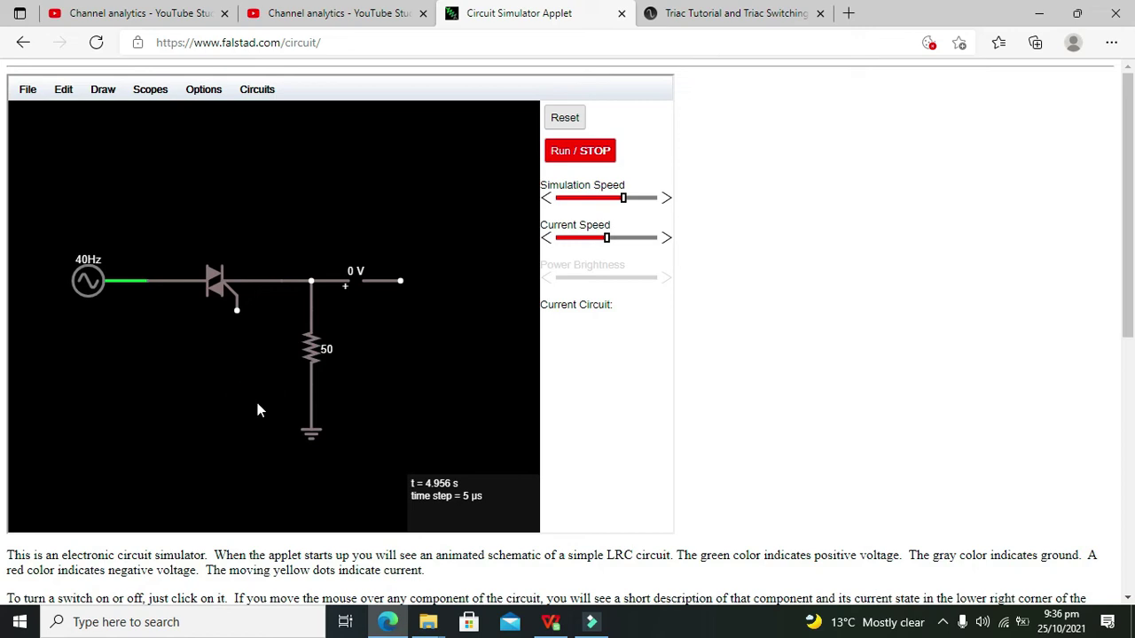
pyautogui.moveTo(316, 437)
pyautogui.mouseDown()
pyautogui.moveTo(314, 400)
pyautogui.moveTo(317, 431)
pyautogui.mouseUp()
# Deselect the ground and bring up the Inputs and Sources list
pyautogui.click(369, 425)
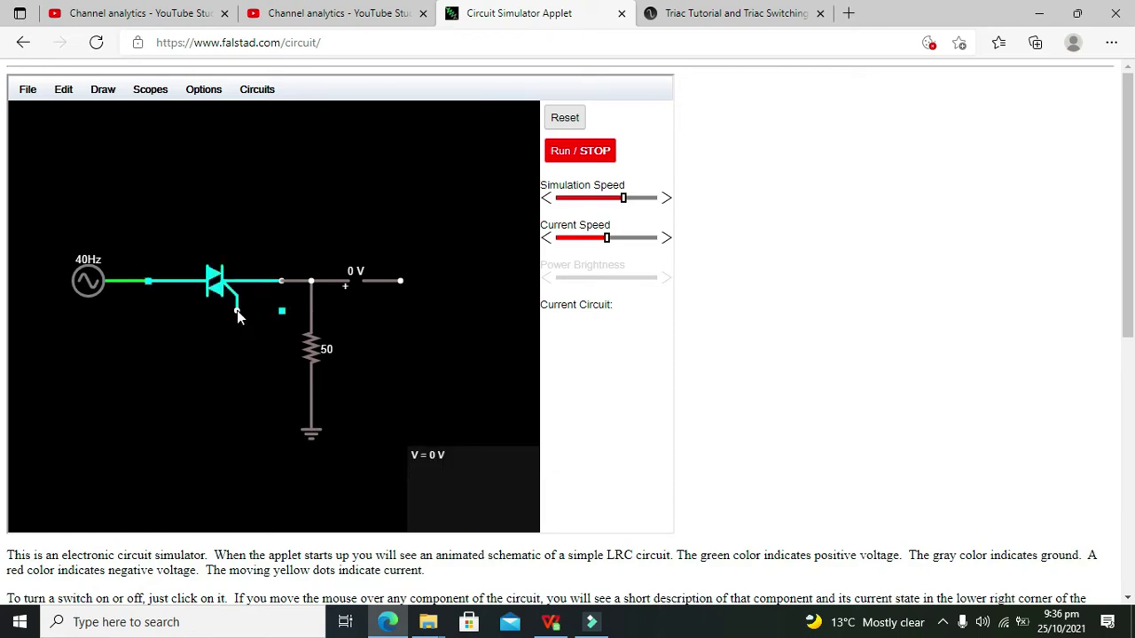
pyautogui.click(108, 93)
pyautogui.moveTo(155, 167)
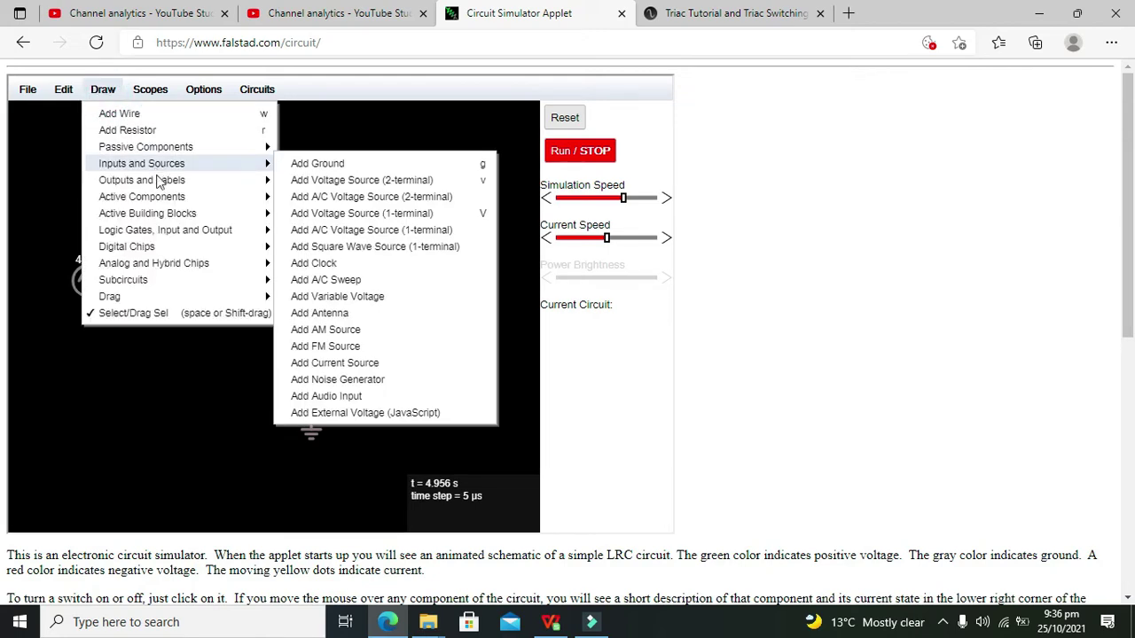
# Place a switch below the AC source
pyautogui.moveTo(177, 147)
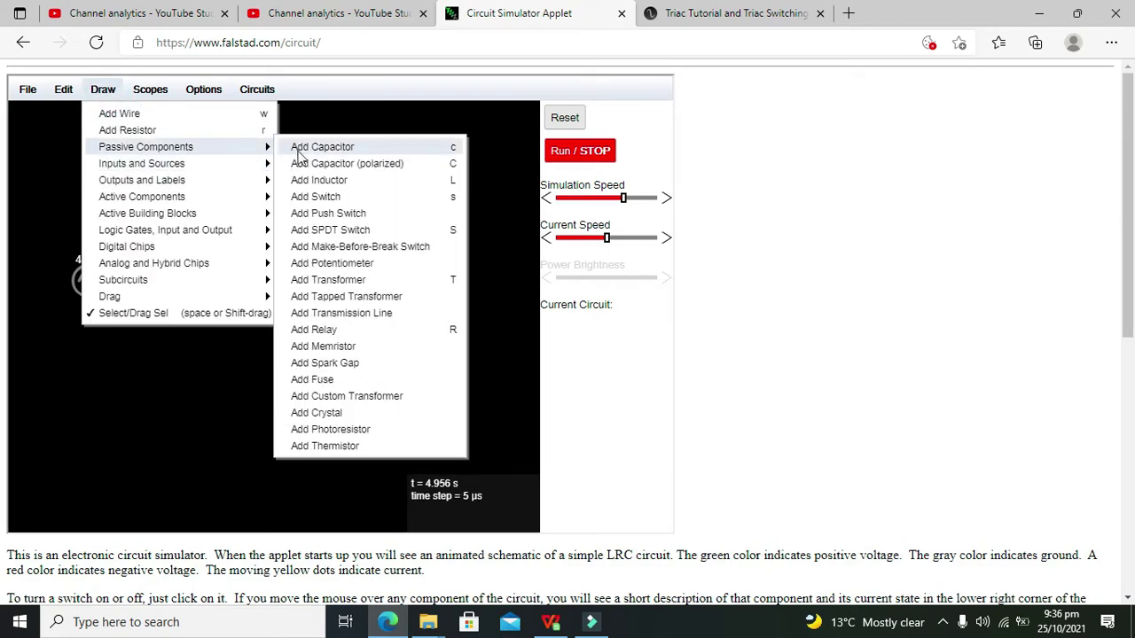
pyautogui.click(320, 195)
pyautogui.moveTo(133, 354); pyautogui.dragTo(177, 355)
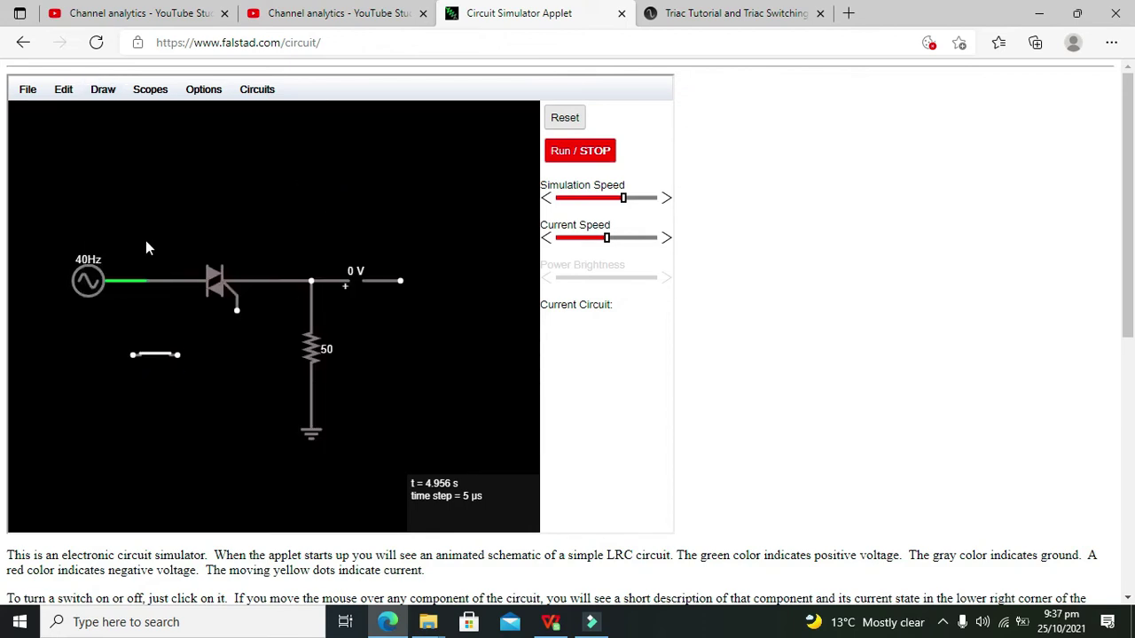
# Add a +5 V one-terminal source wired to the switch's left end
pyautogui.click(103, 90)
pyautogui.moveTo(156, 180)
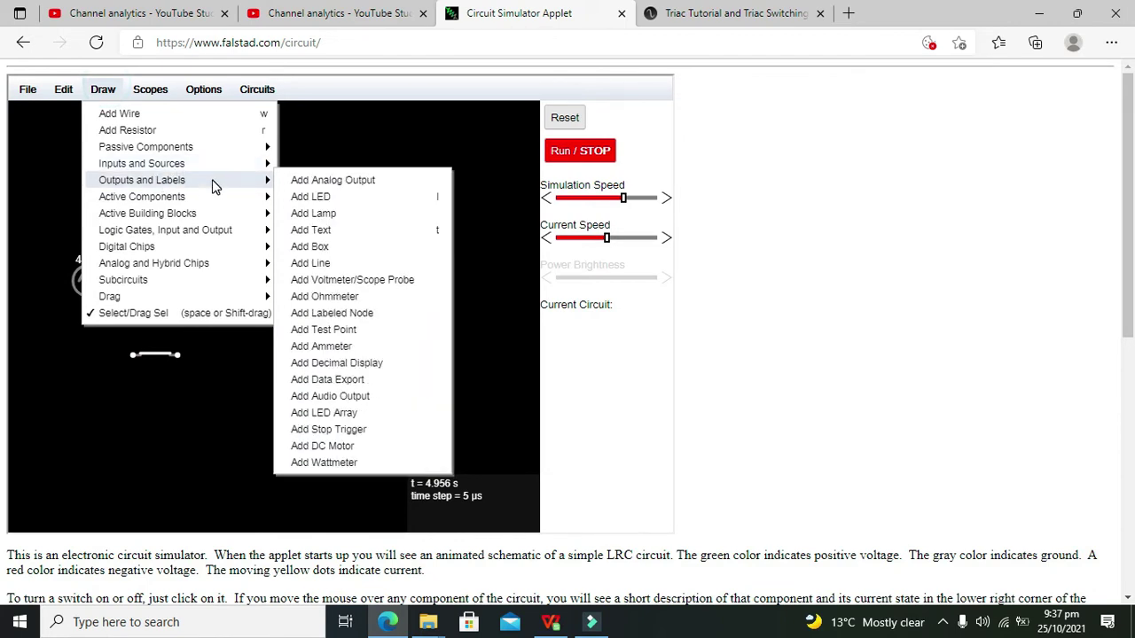
pyautogui.moveTo(204, 165)
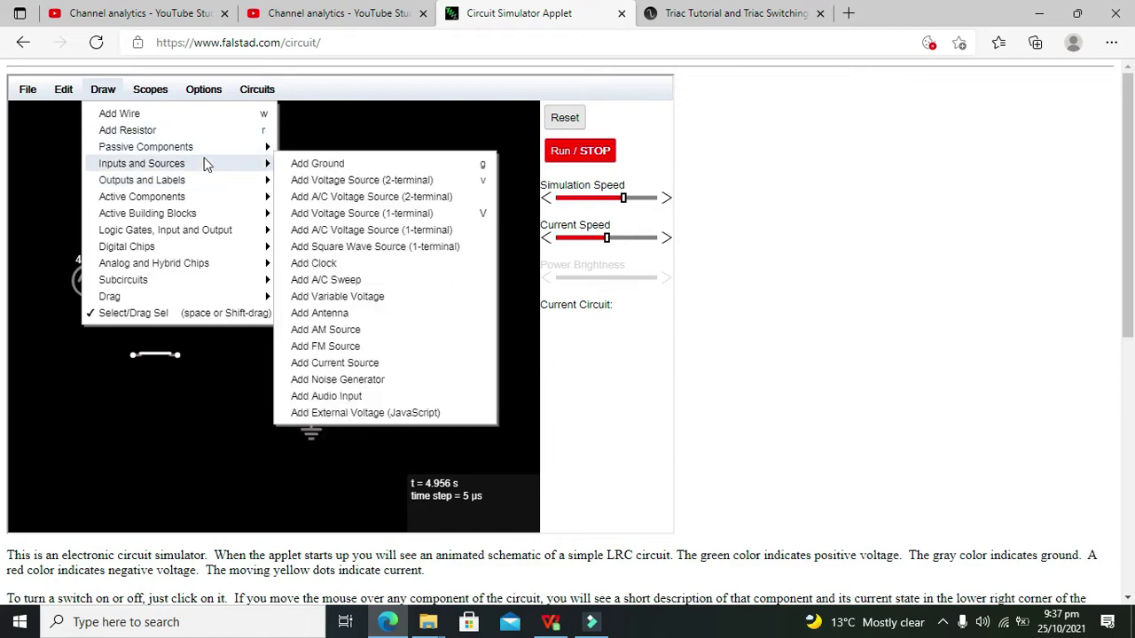
pyautogui.click(358, 213)
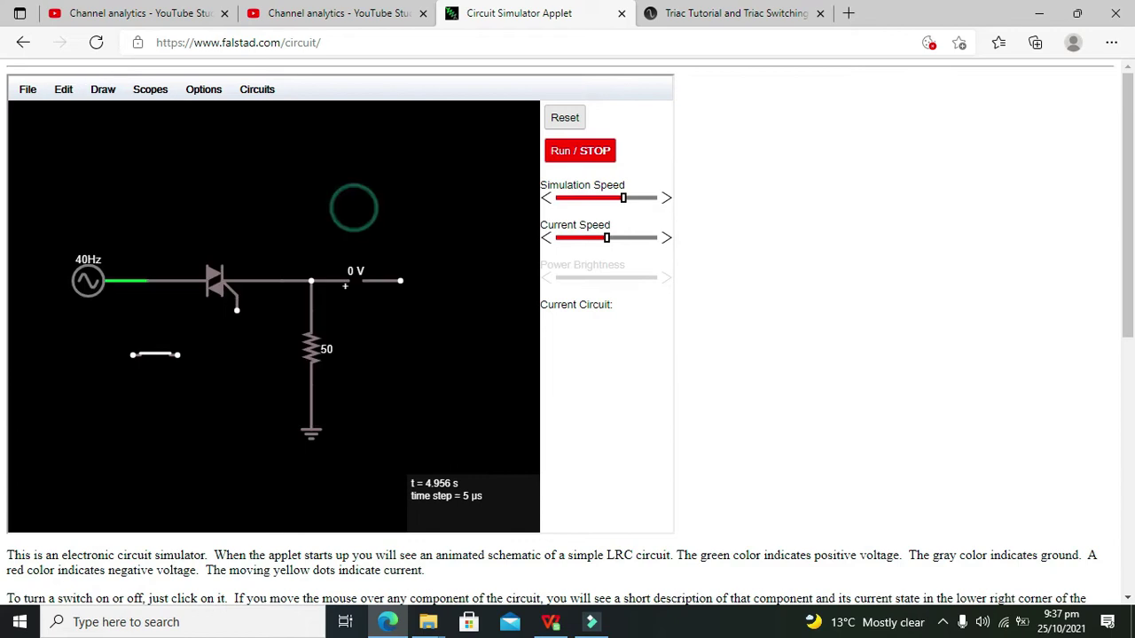
pyautogui.moveTo(58, 354); pyautogui.dragTo(80, 355)
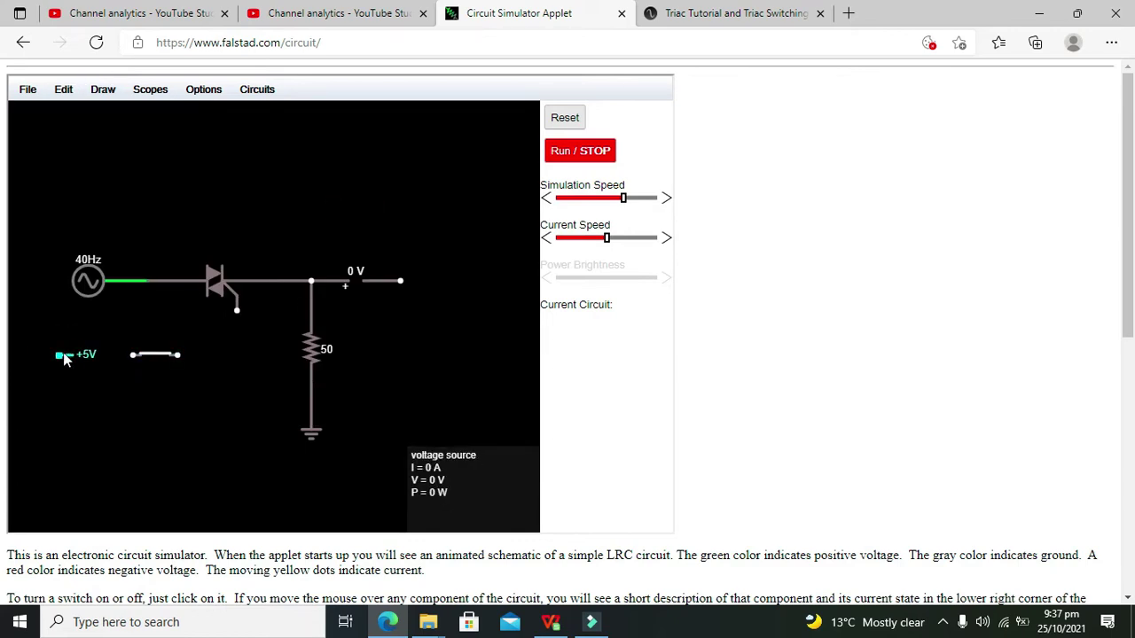
pyautogui.moveTo(64, 359); pyautogui.dragTo(138, 362)
# Wire the switch to the TRIAC gate
pyautogui.click(190, 370)
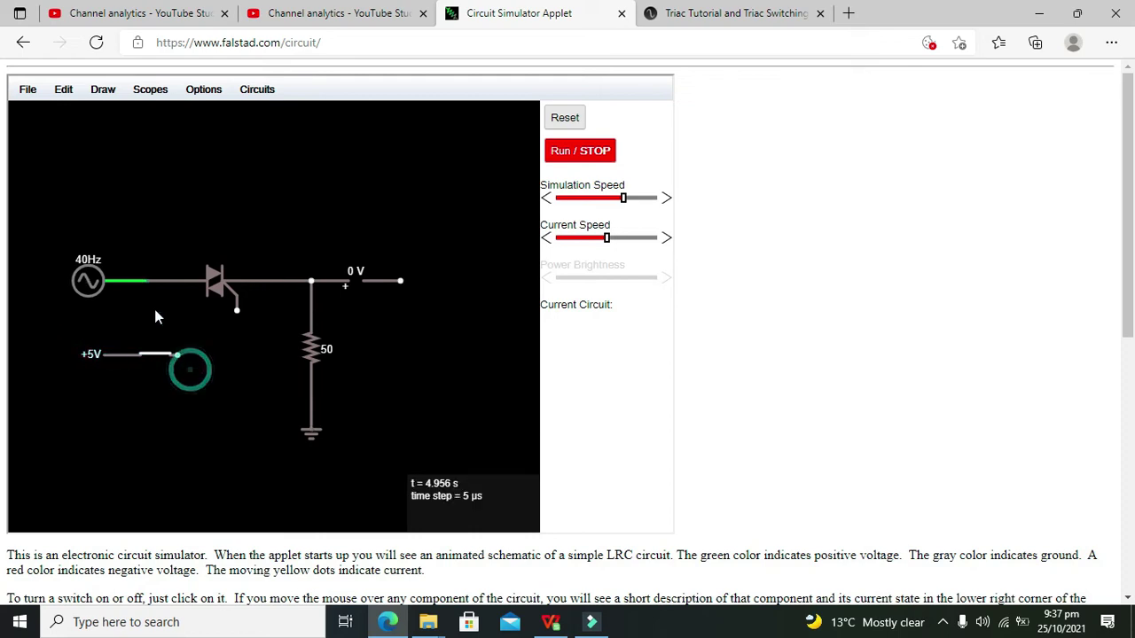
pyautogui.click(102, 89)
pyautogui.click(120, 112)
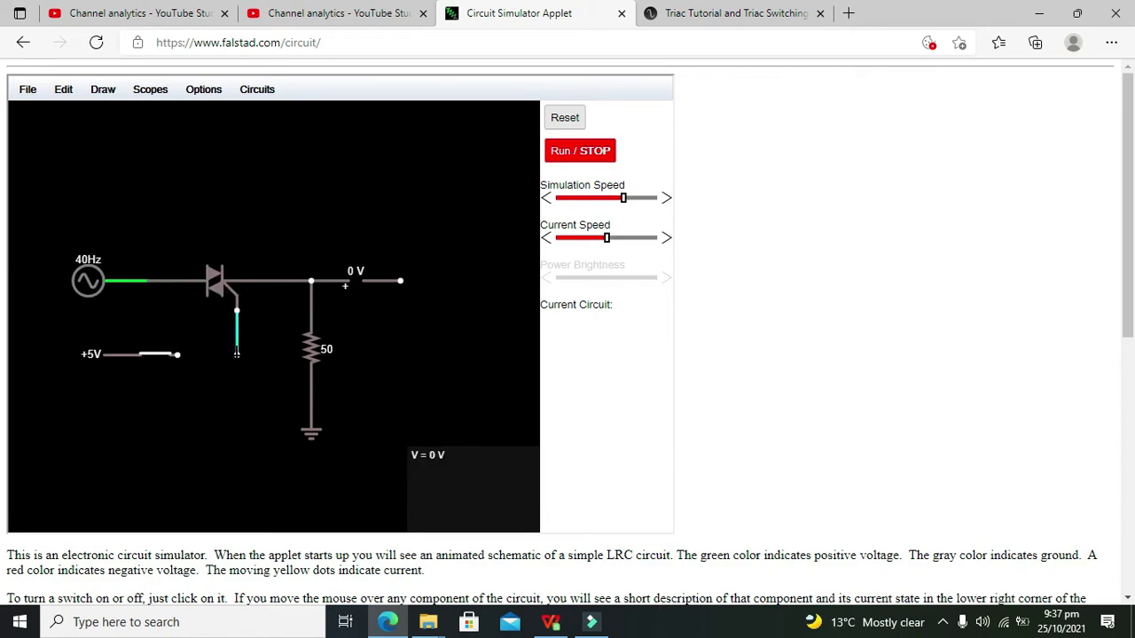
pyautogui.moveTo(237, 354); pyautogui.dragTo(178, 354)
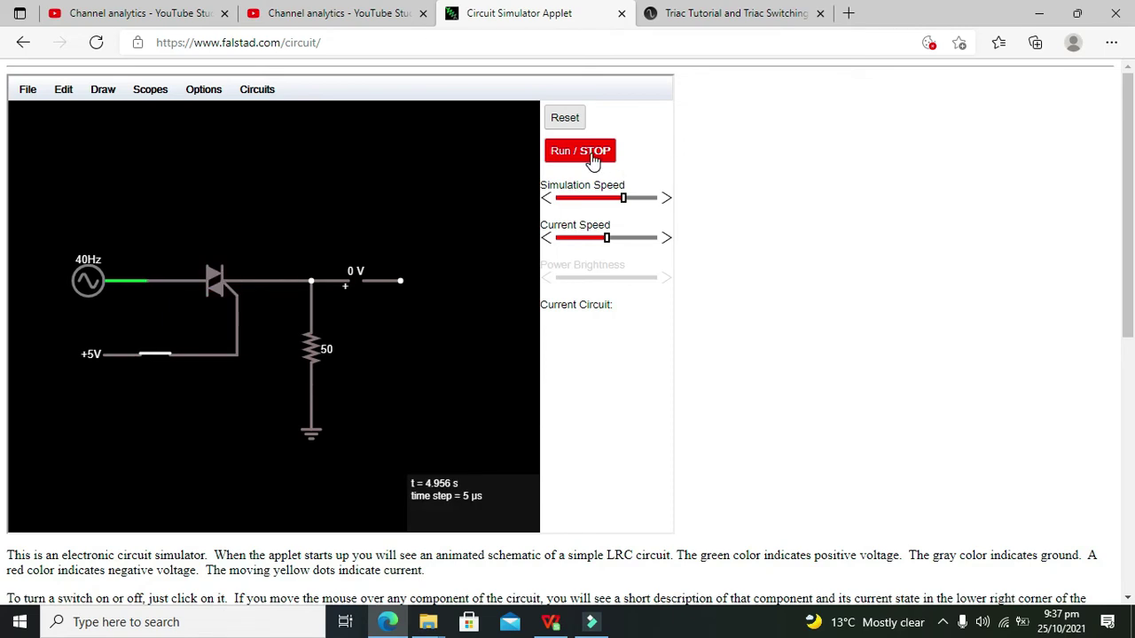
# Set the gate supply to 2 V, open the switch, and run the simulation
pyautogui.doubleClick(101, 352)
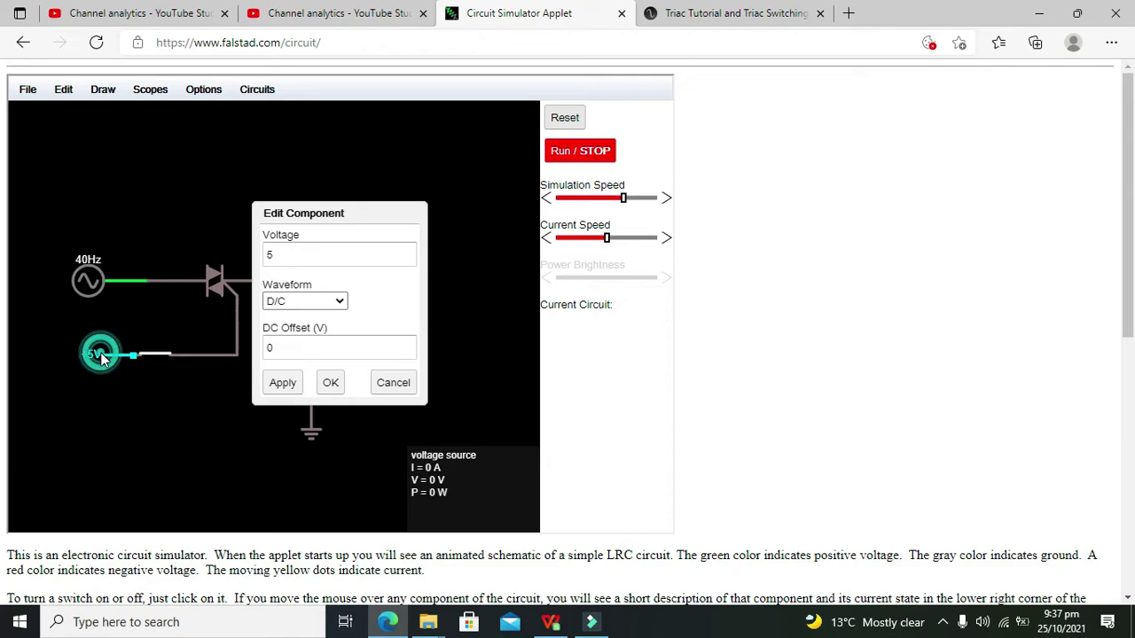
pyautogui.doubleClick(308, 254)
pyautogui.write('2')
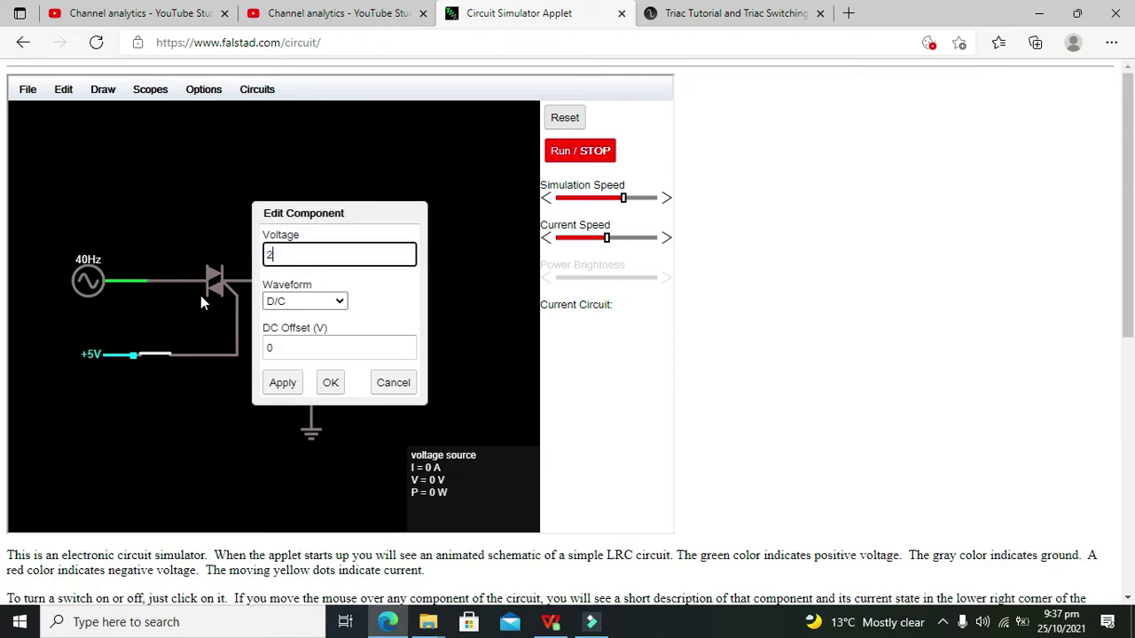
pyautogui.click(326, 383)
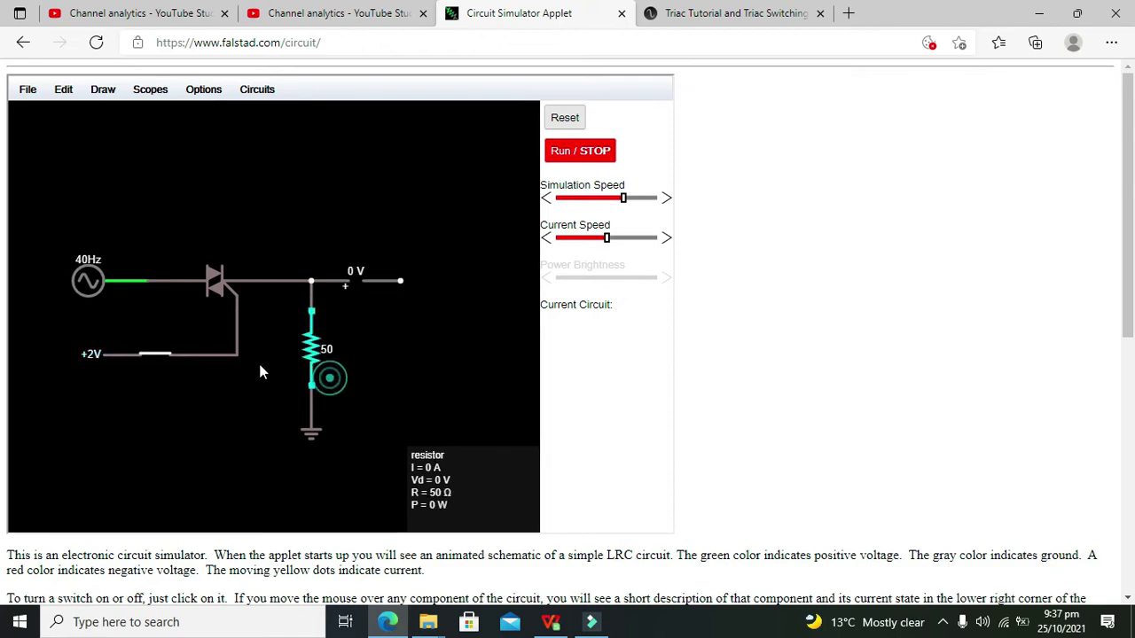
pyautogui.click(154, 359)
pyautogui.click(564, 151)
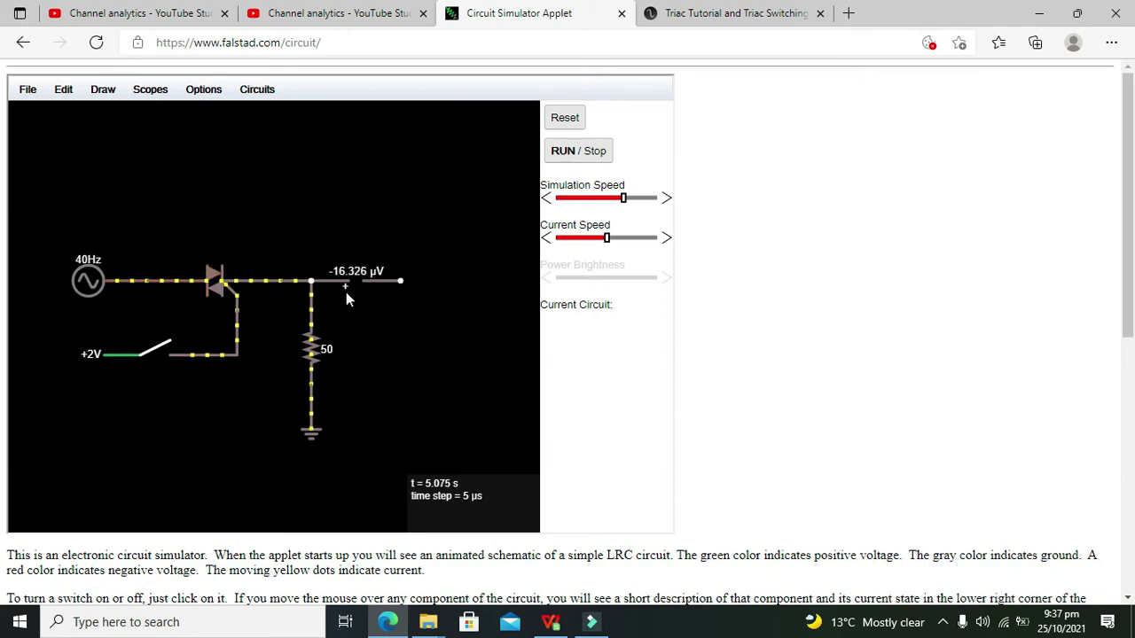
pyautogui.moveTo(387, 283)
pyautogui.click(161, 353)
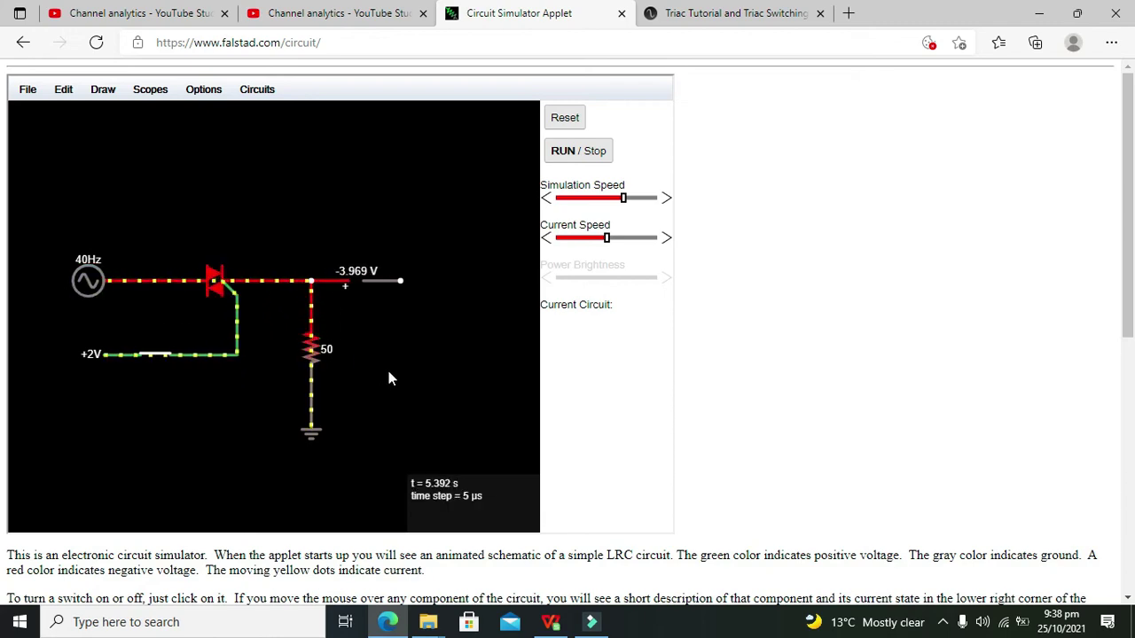
pyautogui.click(435, 390)
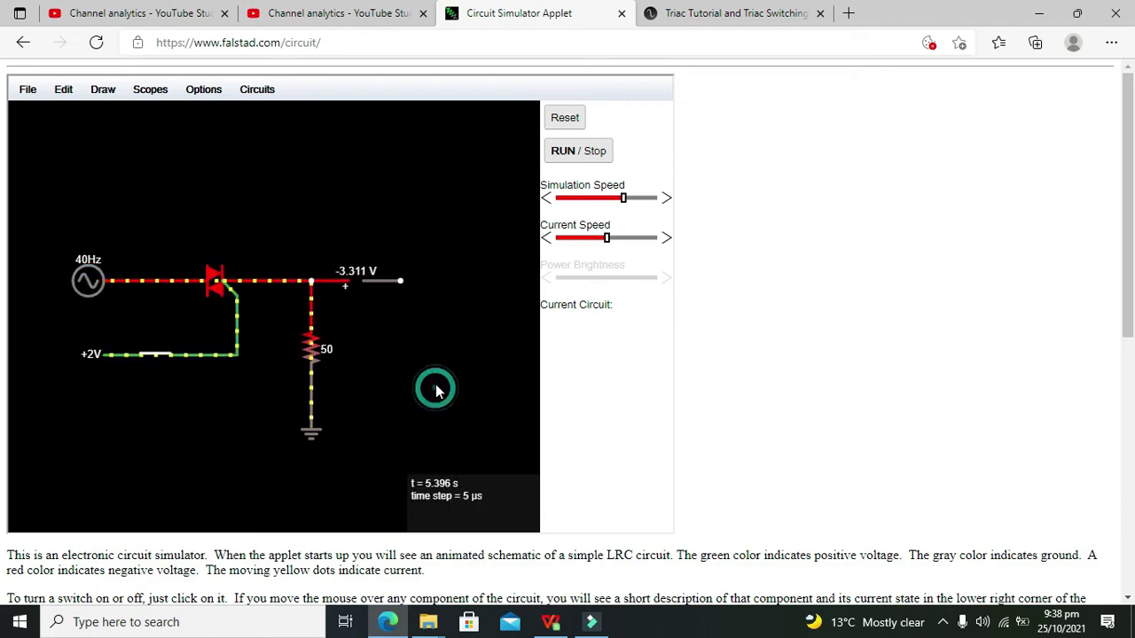
pyautogui.click(156, 357)
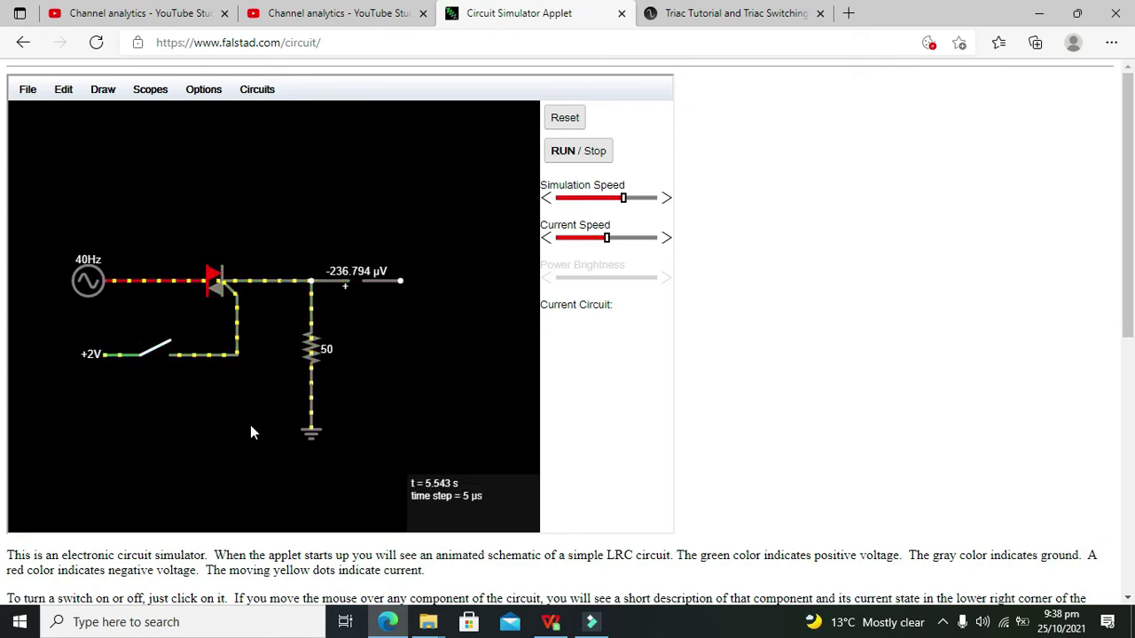
pyautogui.click(162, 355)
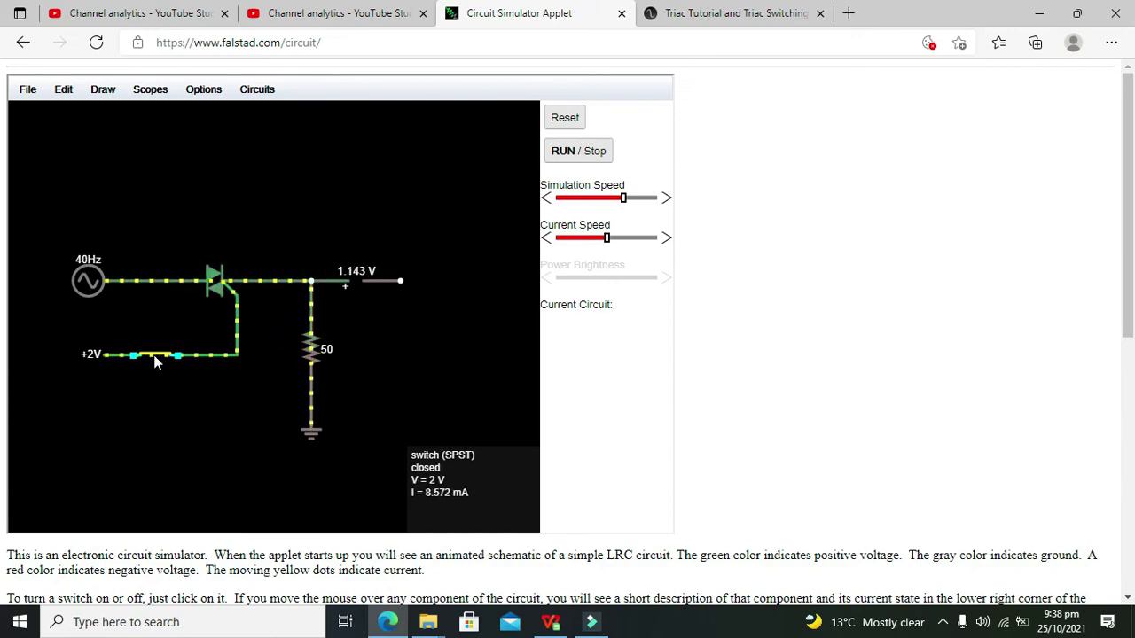
pyautogui.click(156, 359)
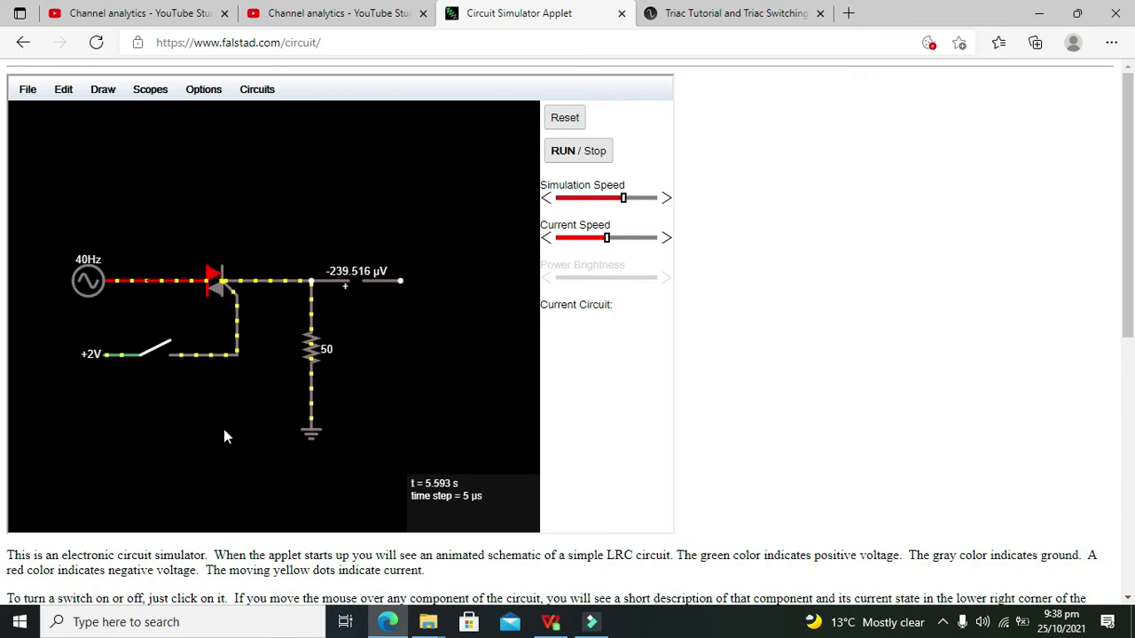
pyautogui.click(155, 356)
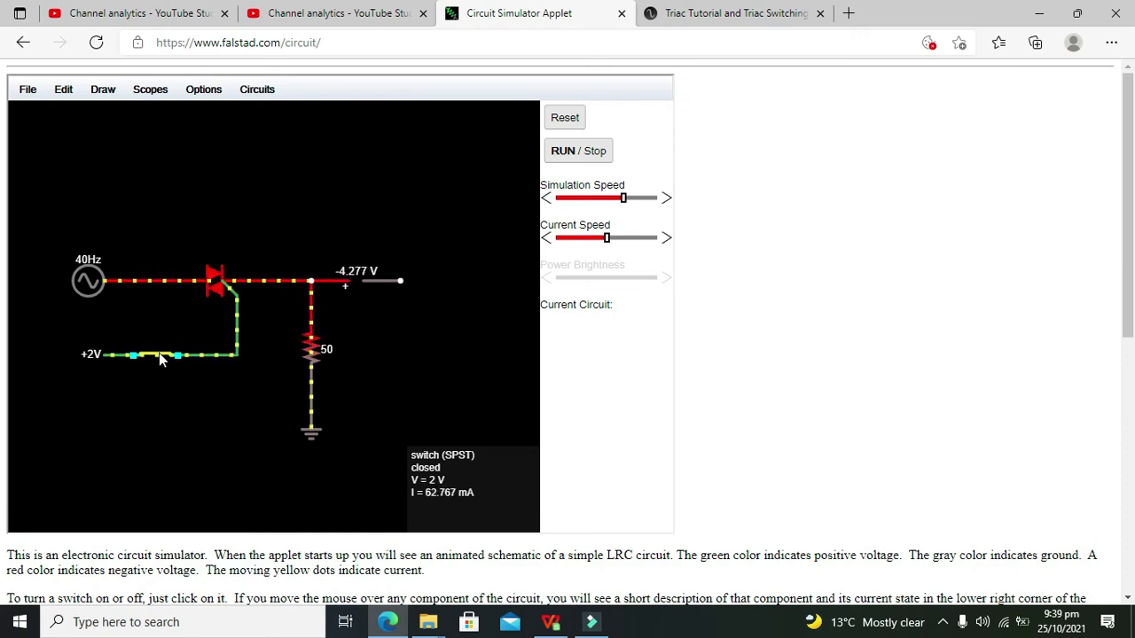
pyautogui.click(159, 352)
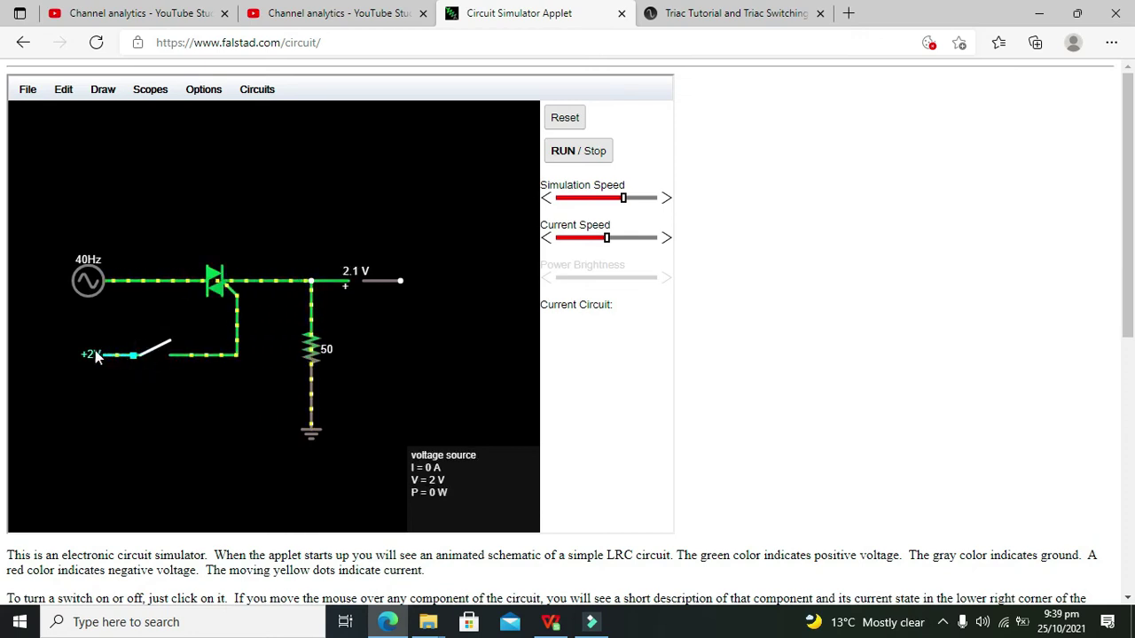
pyautogui.click(160, 351)
pyautogui.moveTo(249, 282)
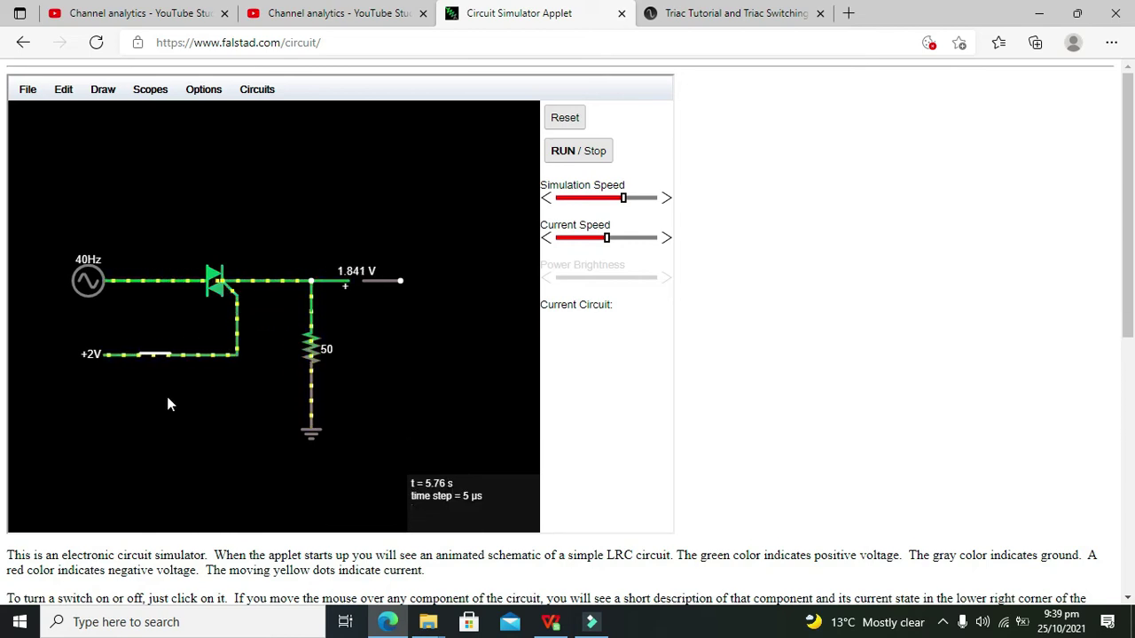
# Close the gate switch and change the 40 Hz AC source to a +5 V DC supply
pyautogui.click(157, 351)
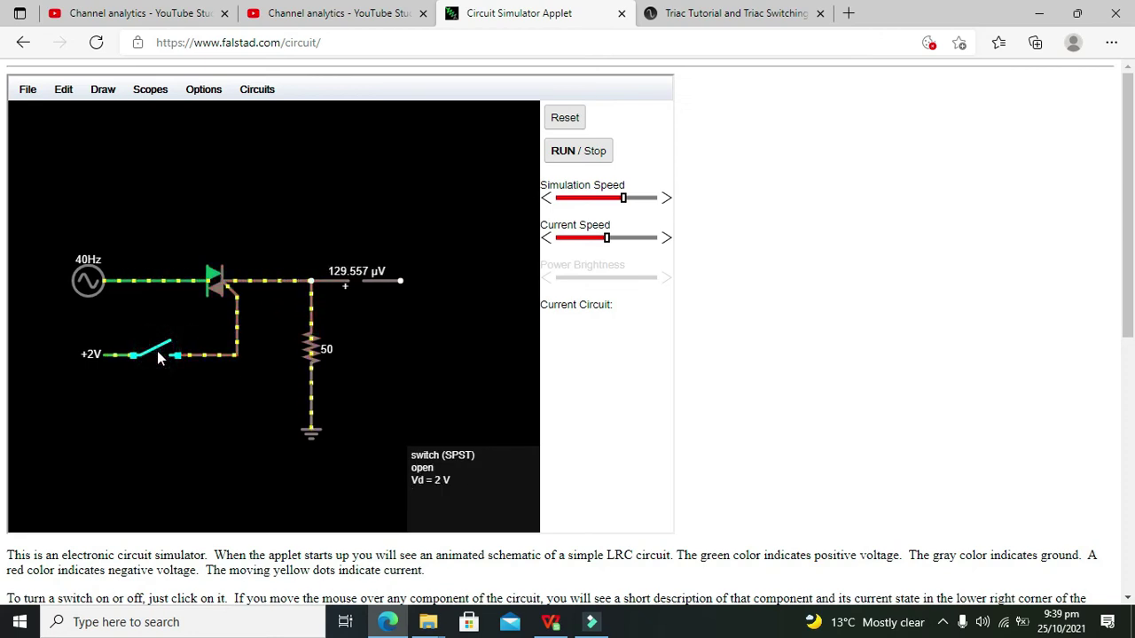
pyautogui.click(157, 351)
pyautogui.doubleClick(96, 277)
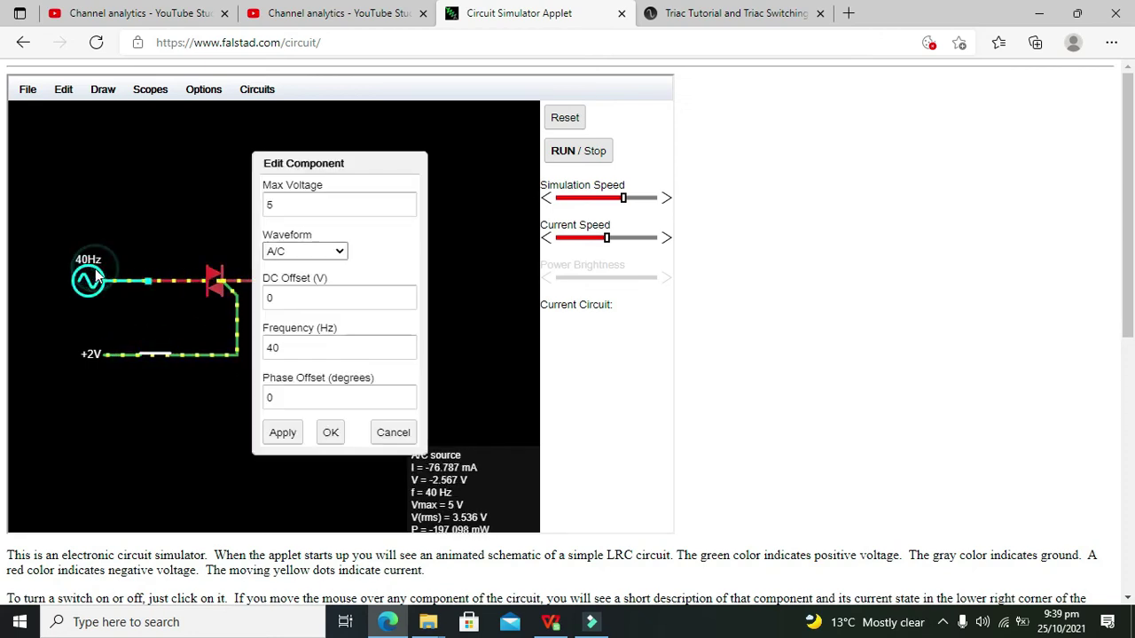
pyautogui.click(310, 254)
pyautogui.click(297, 273)
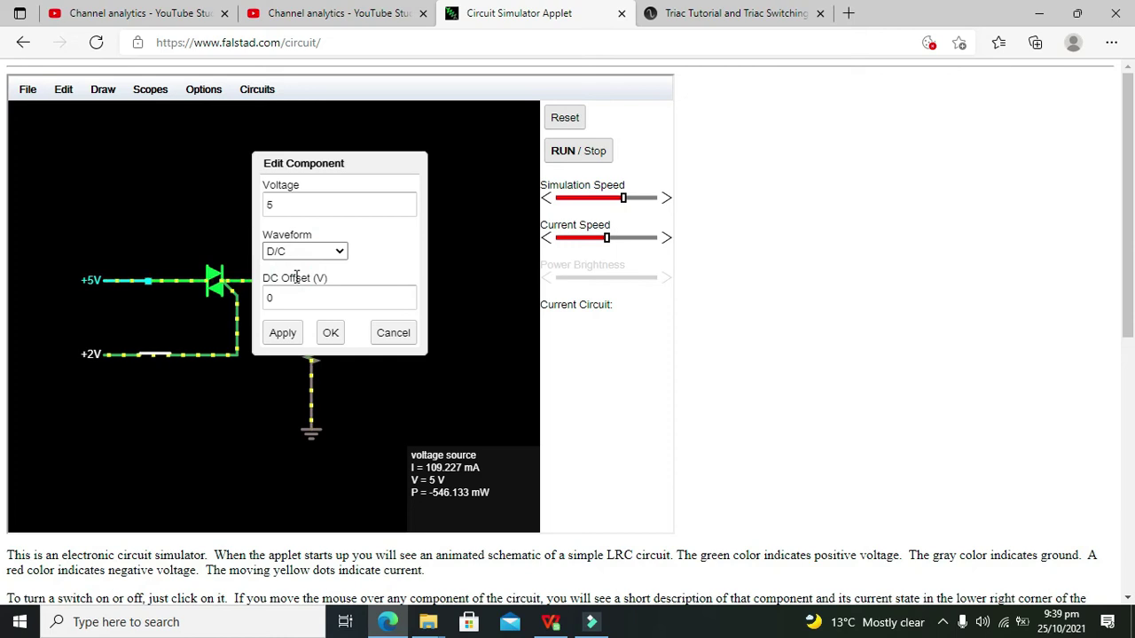
pyautogui.click(330, 332)
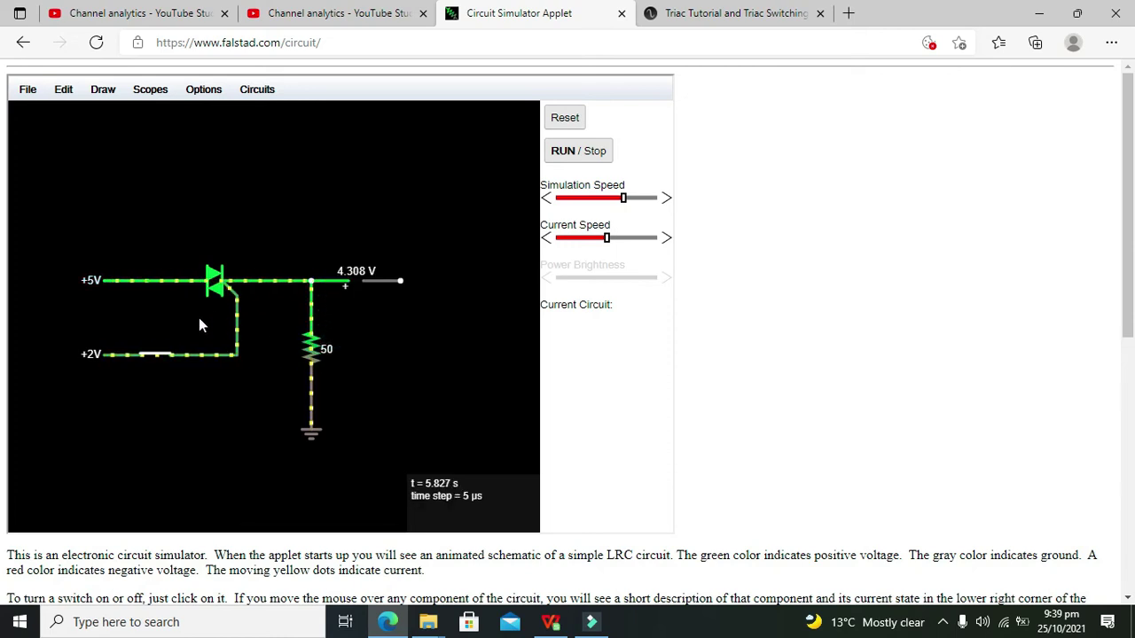
# Toggle the gate switch several times, leaving it open, with output holding near 4.32 V
pyautogui.click(157, 354)
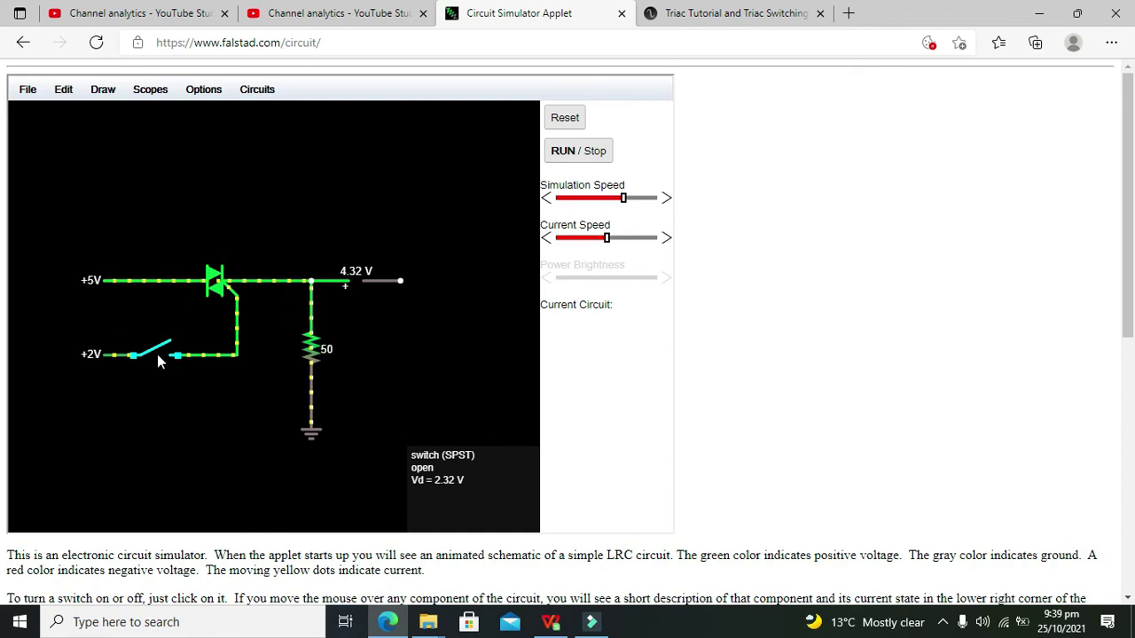
pyautogui.click(157, 354)
pyautogui.click(157, 354)
pyautogui.click(157, 354)
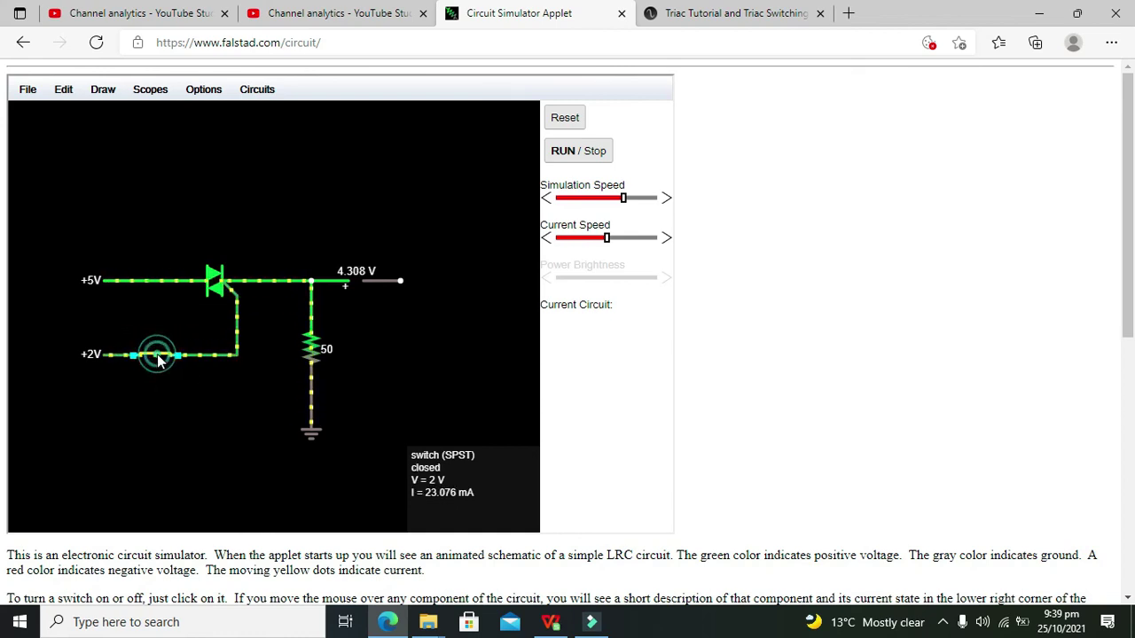
pyautogui.click(157, 354)
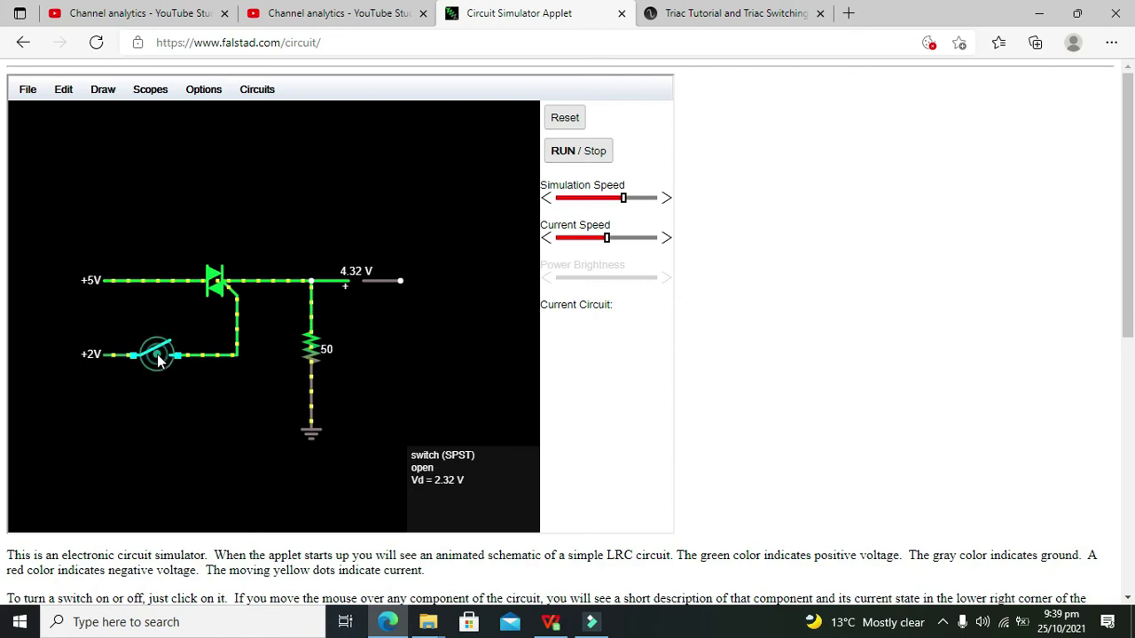